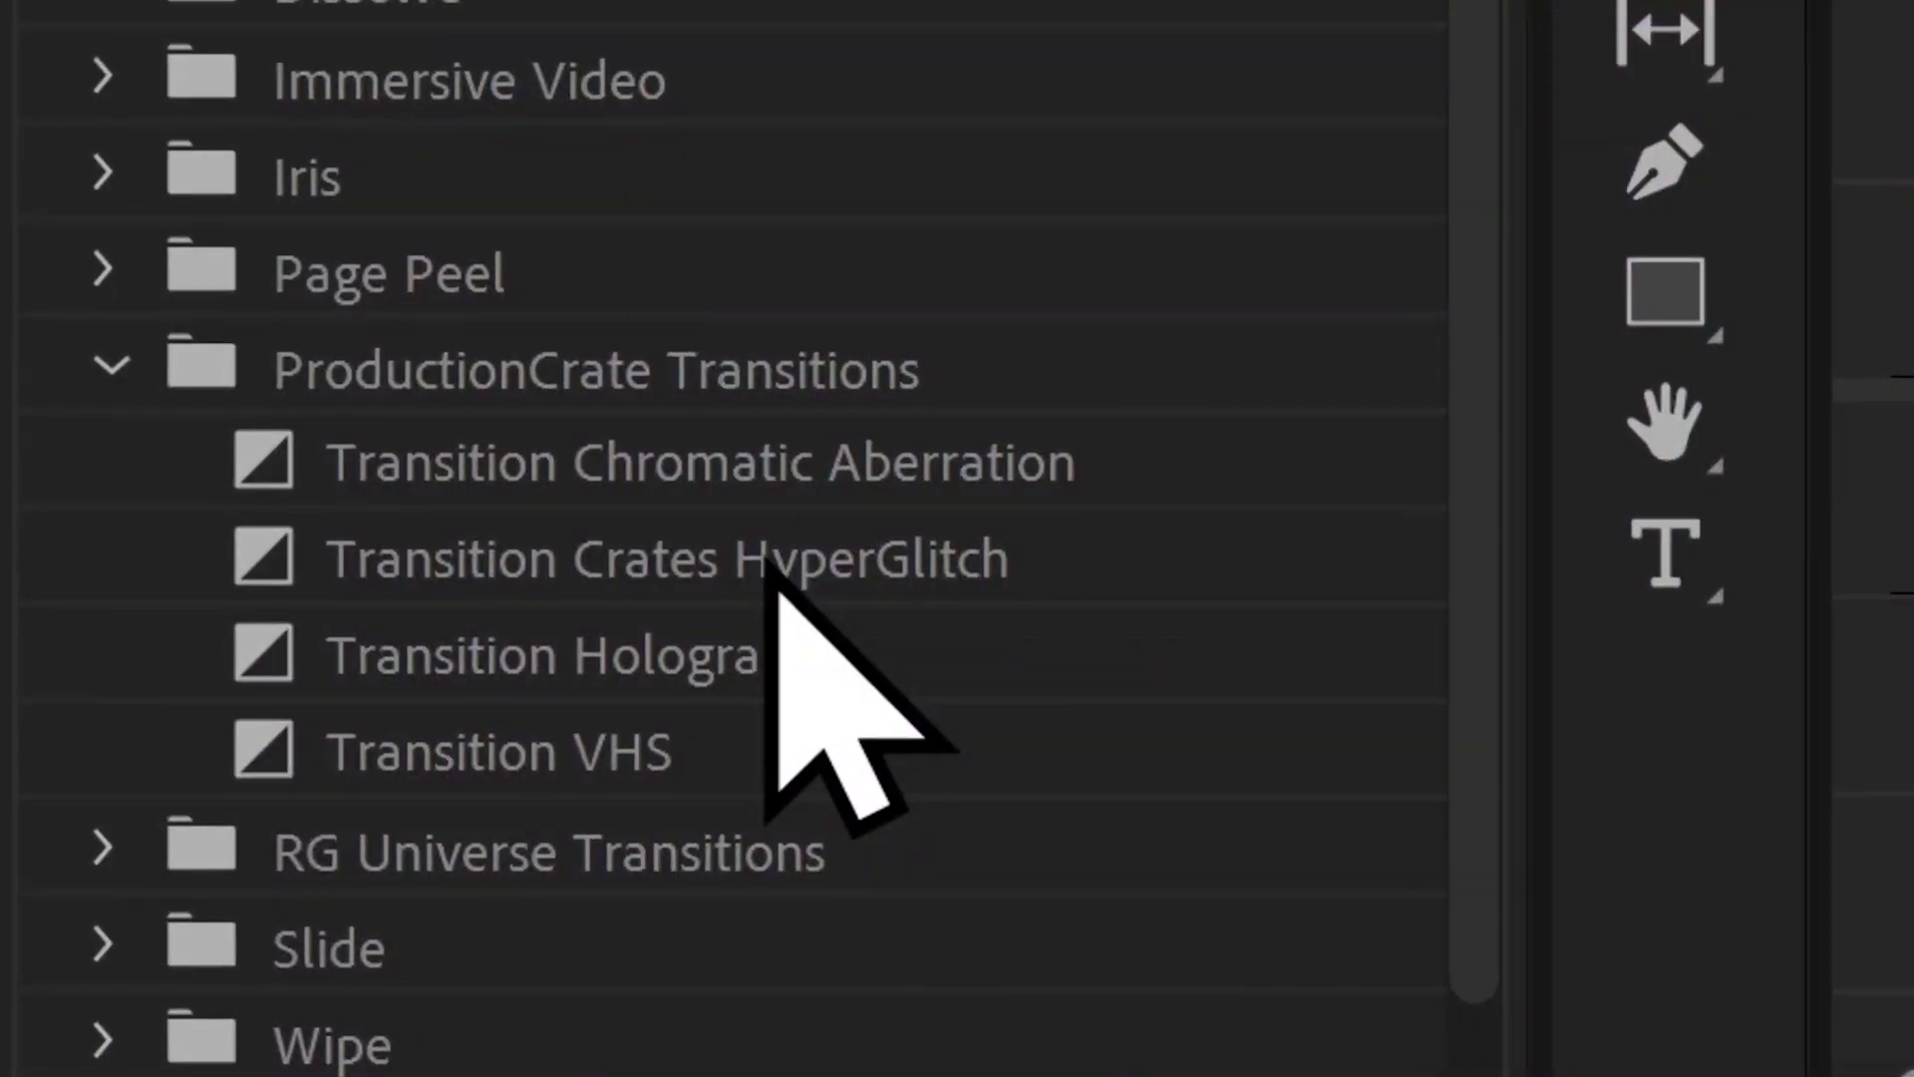
Step: In Premiere Pro, pick Transition Crates HyperGlitch under Video Transitions > ProductionCrate Transitions
{"action": "left_click", "coordinate": [771, 578]}
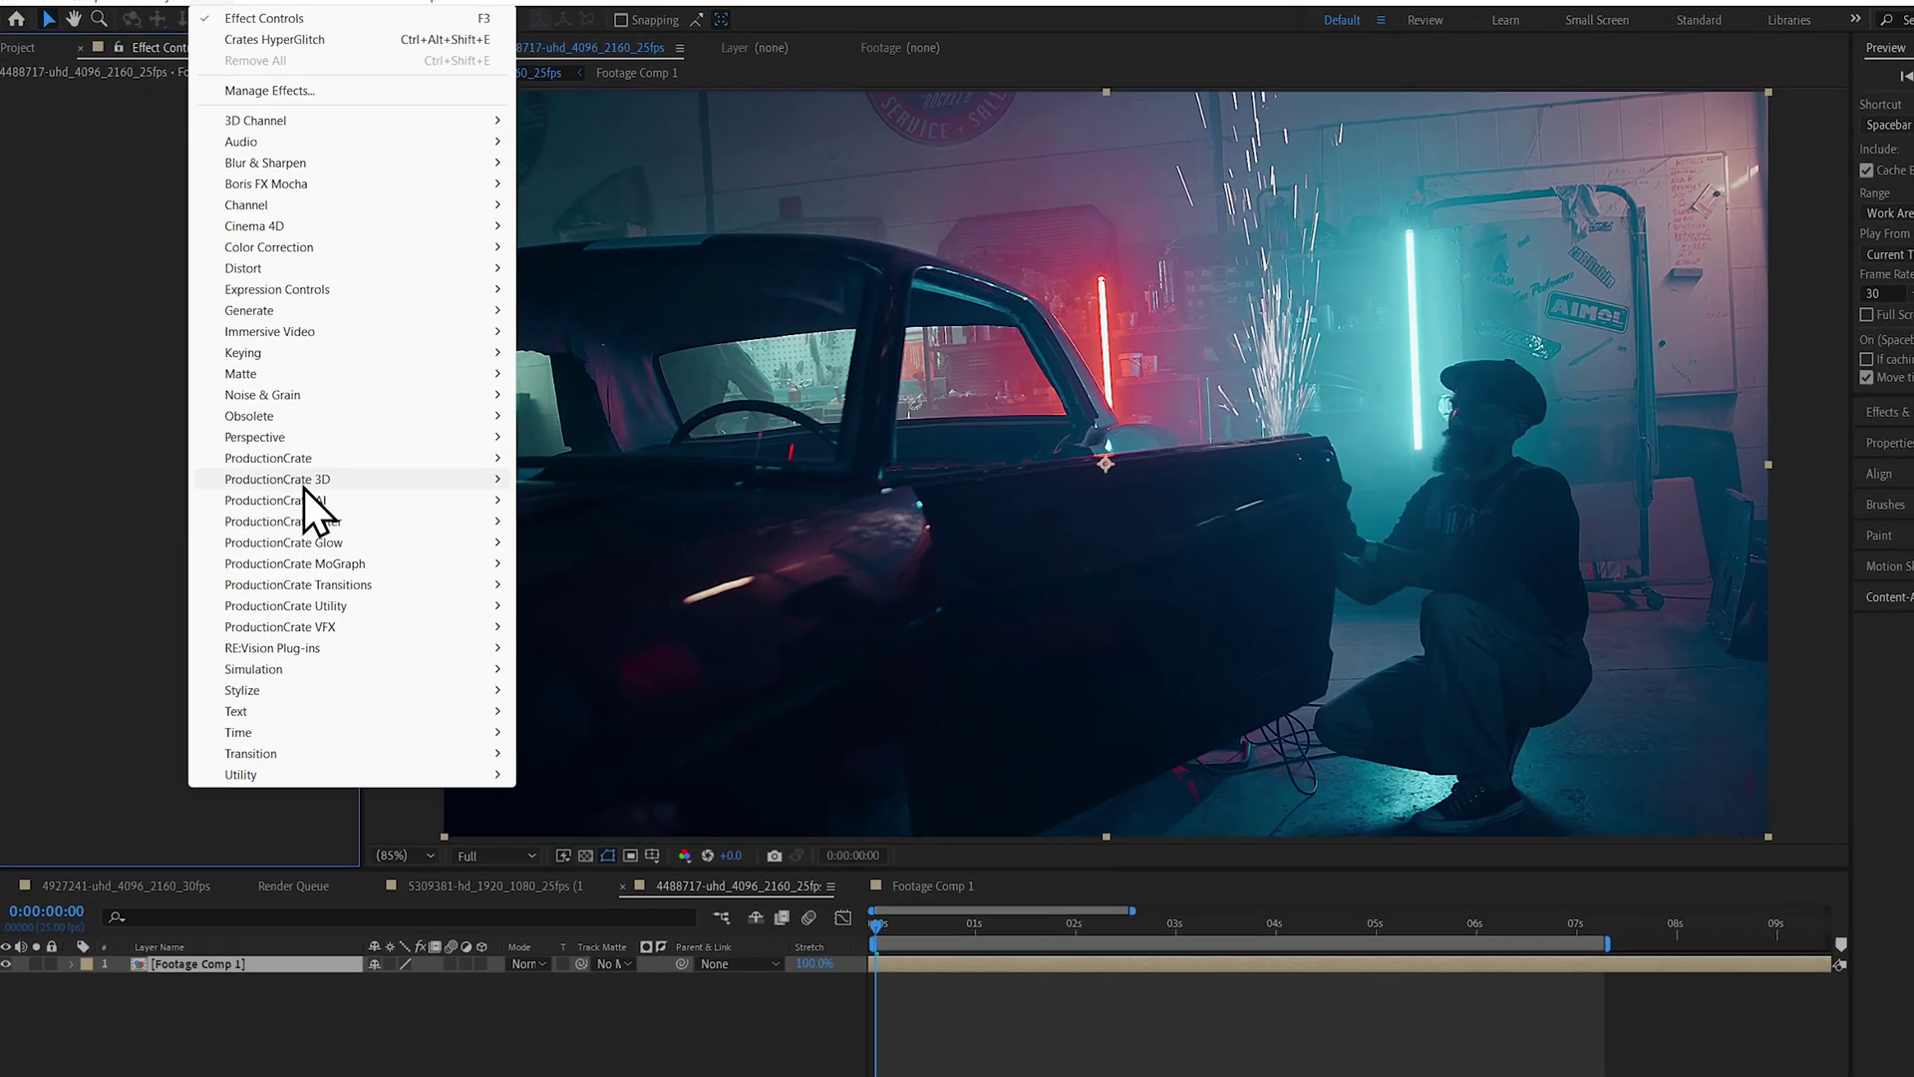
Step: Apply Crates HyperGlitch from Effect > ProductionCrate Filter to the footage
{"action": "mouse_move", "coordinate": [308, 491]}
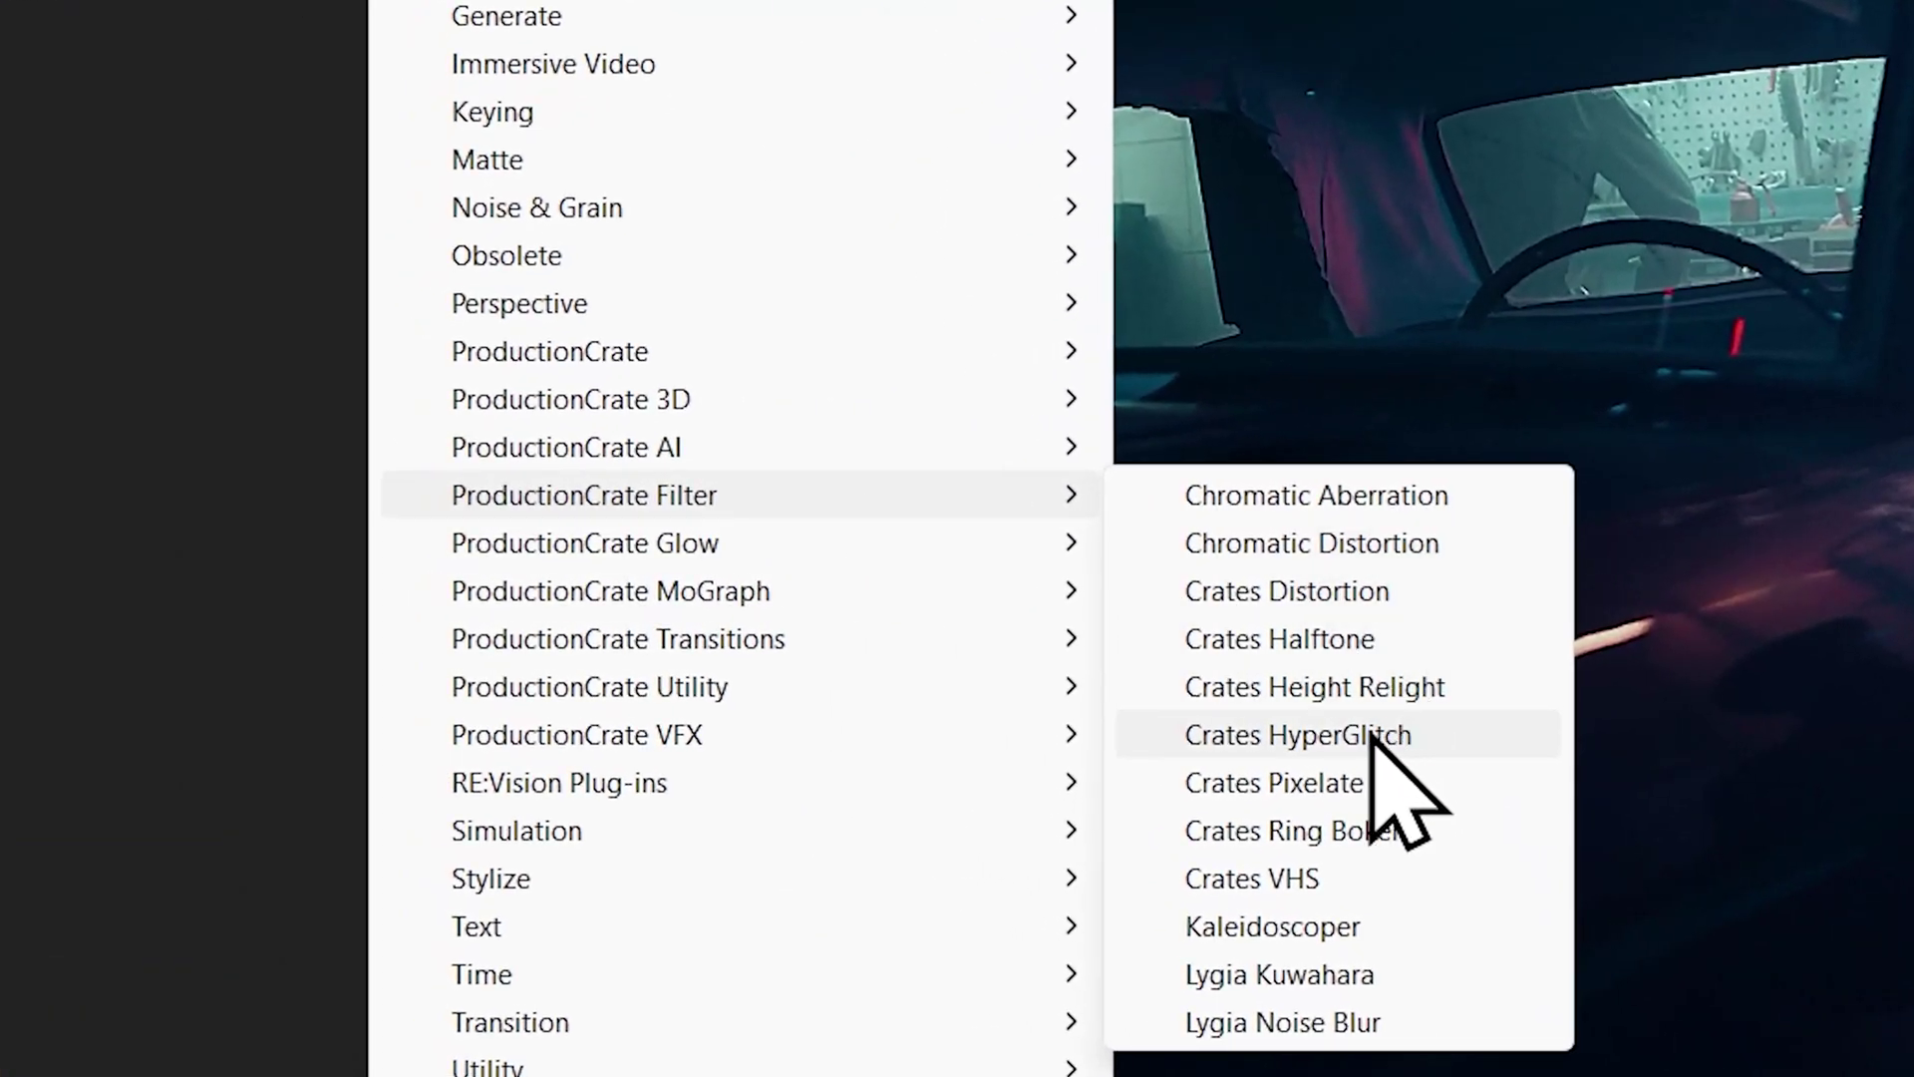
{"action": "left_click", "coordinate": [1318, 737]}
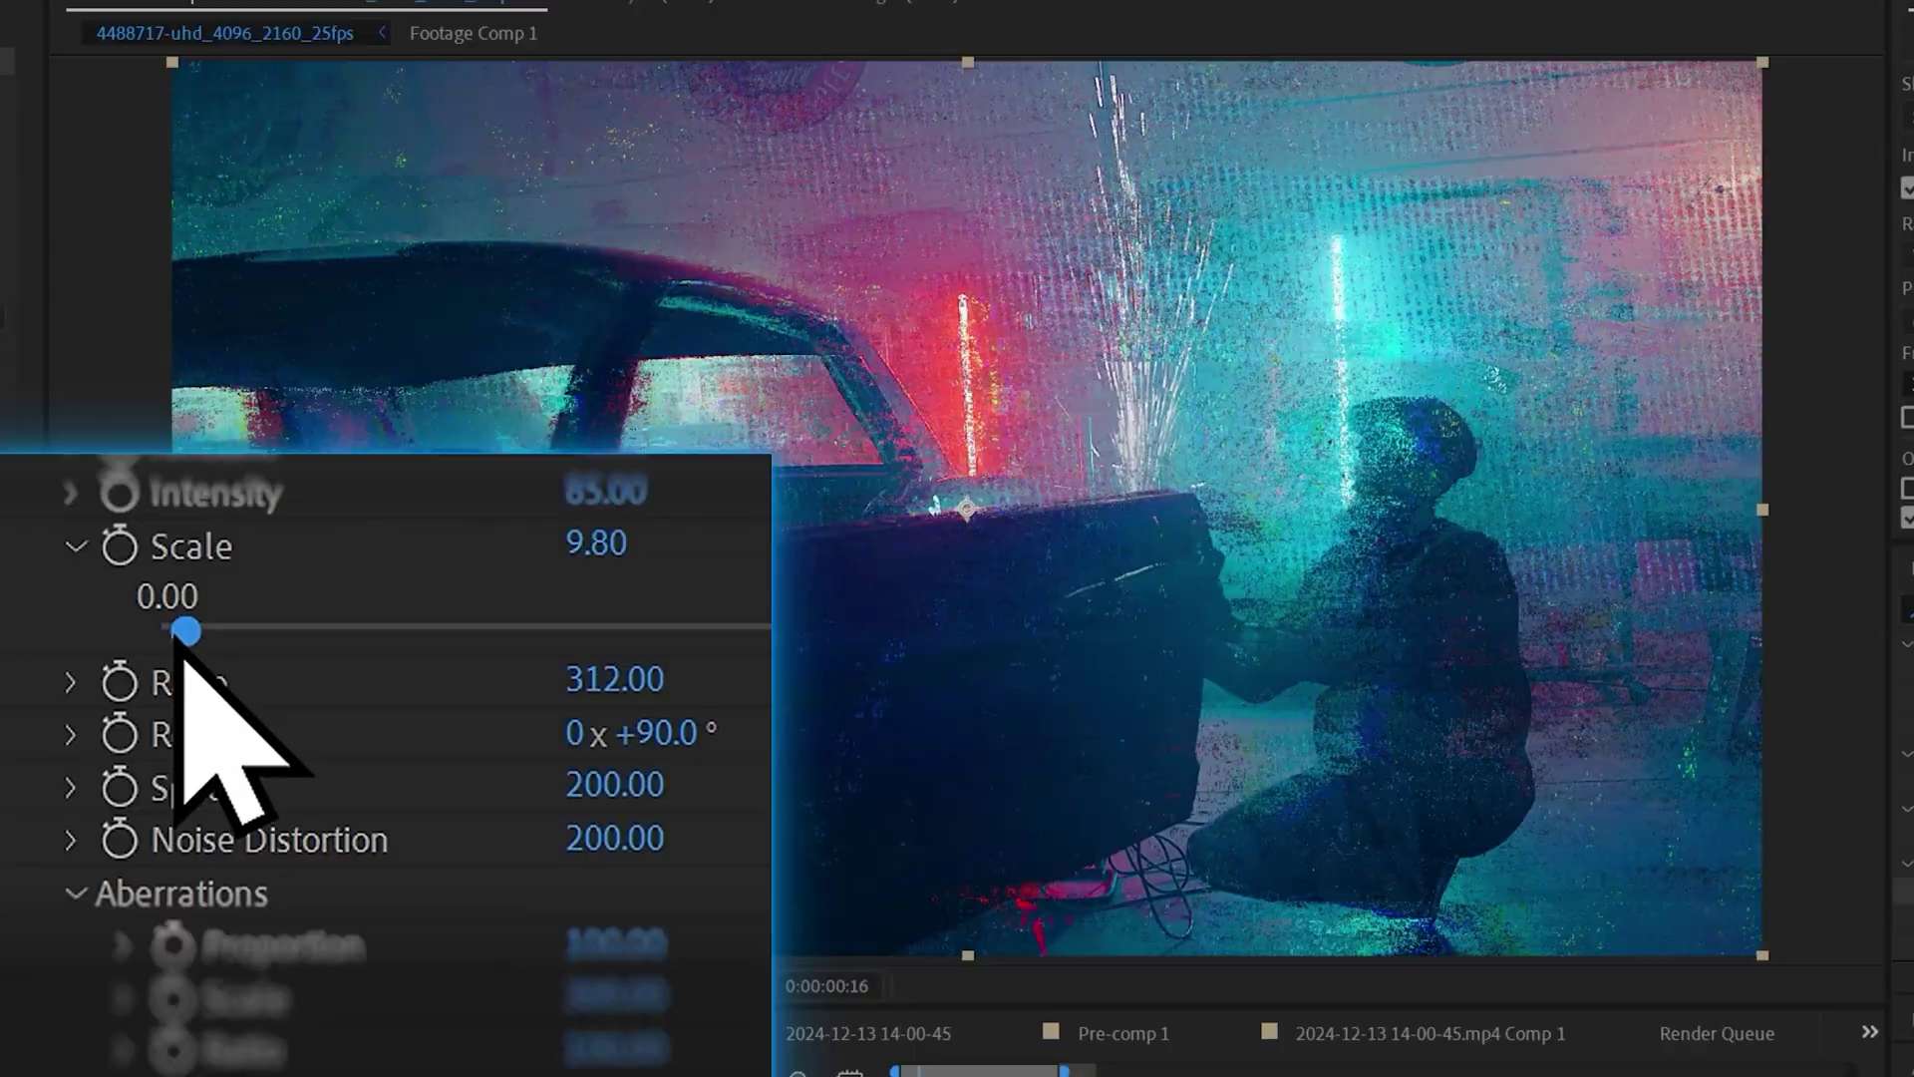
Step: Enlarge the glitch Scale, lower the Ratio, and slow Speed down to 20
{"action": "left_click_drag", "start_coordinate": [189, 649], "coordinate": [334, 666]}
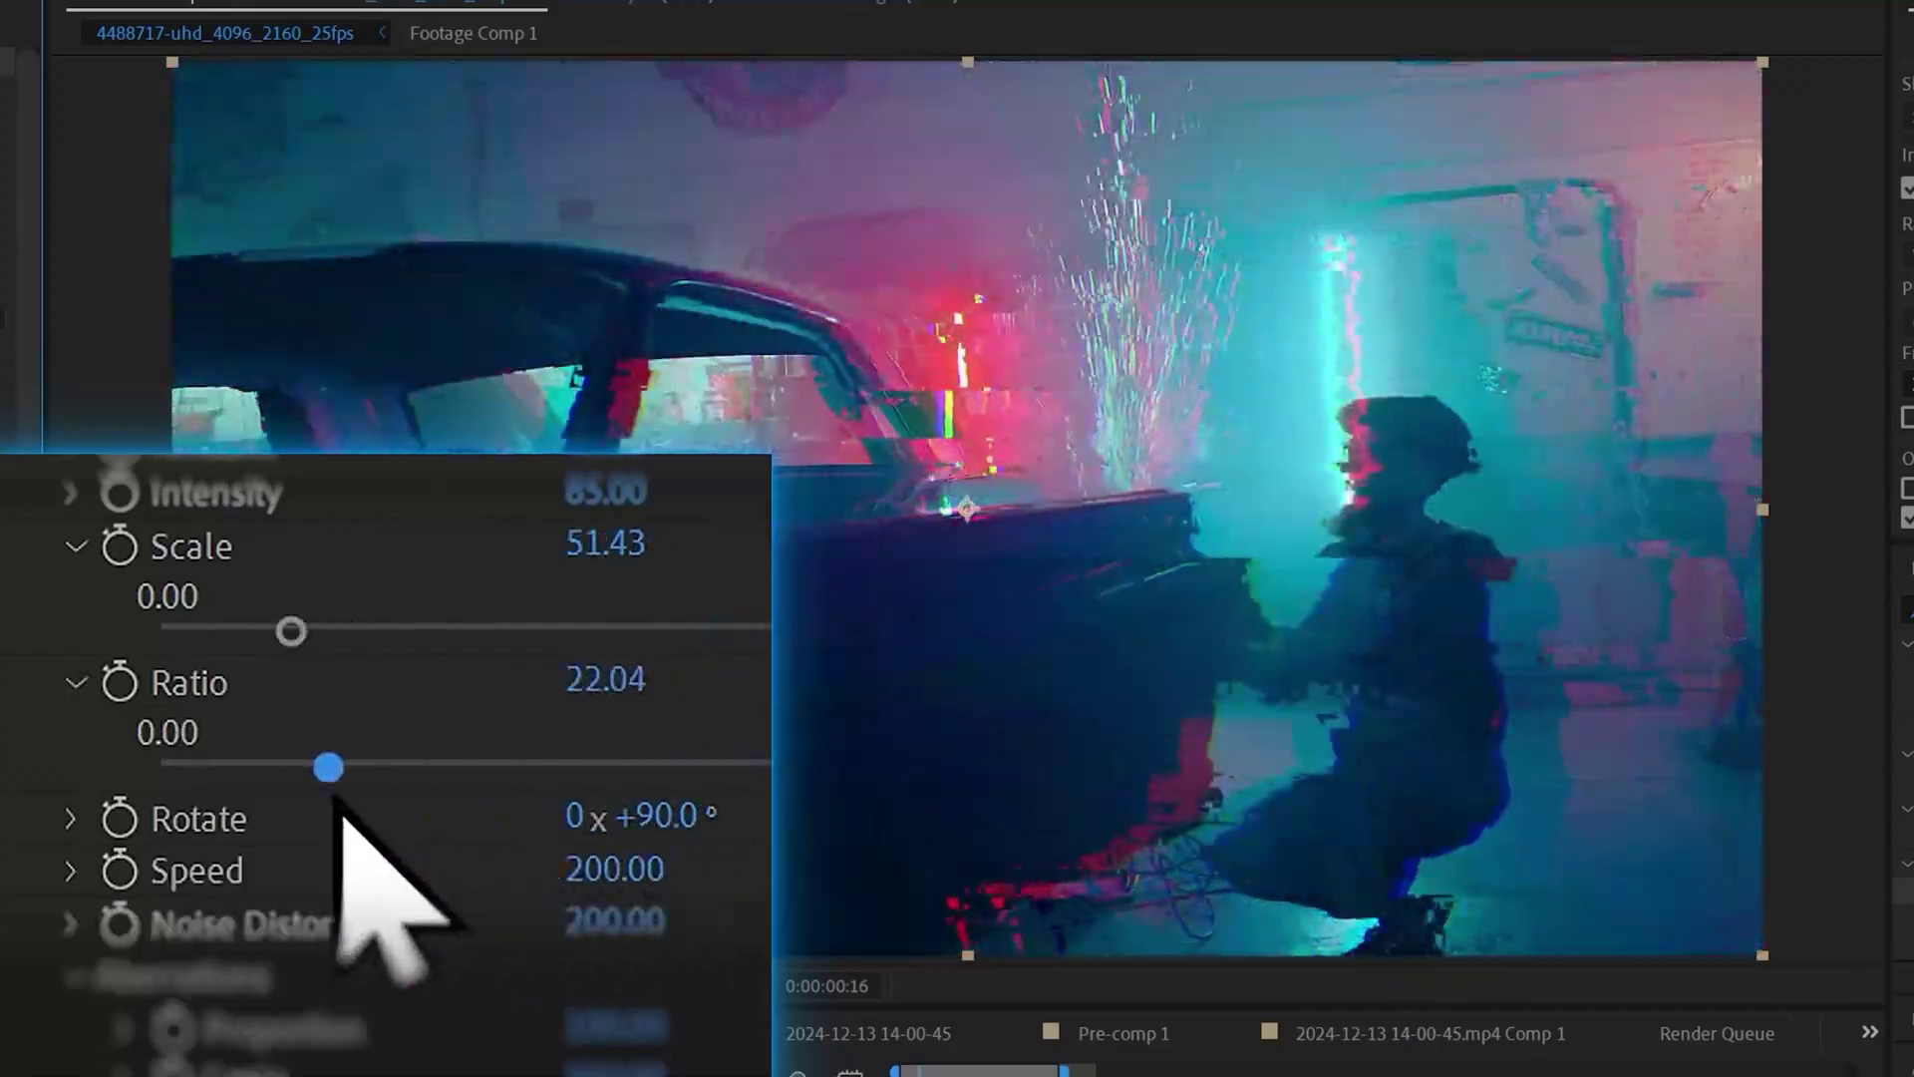
{"action": "left_click_drag", "start_coordinate": [342, 813], "coordinate": [215, 809]}
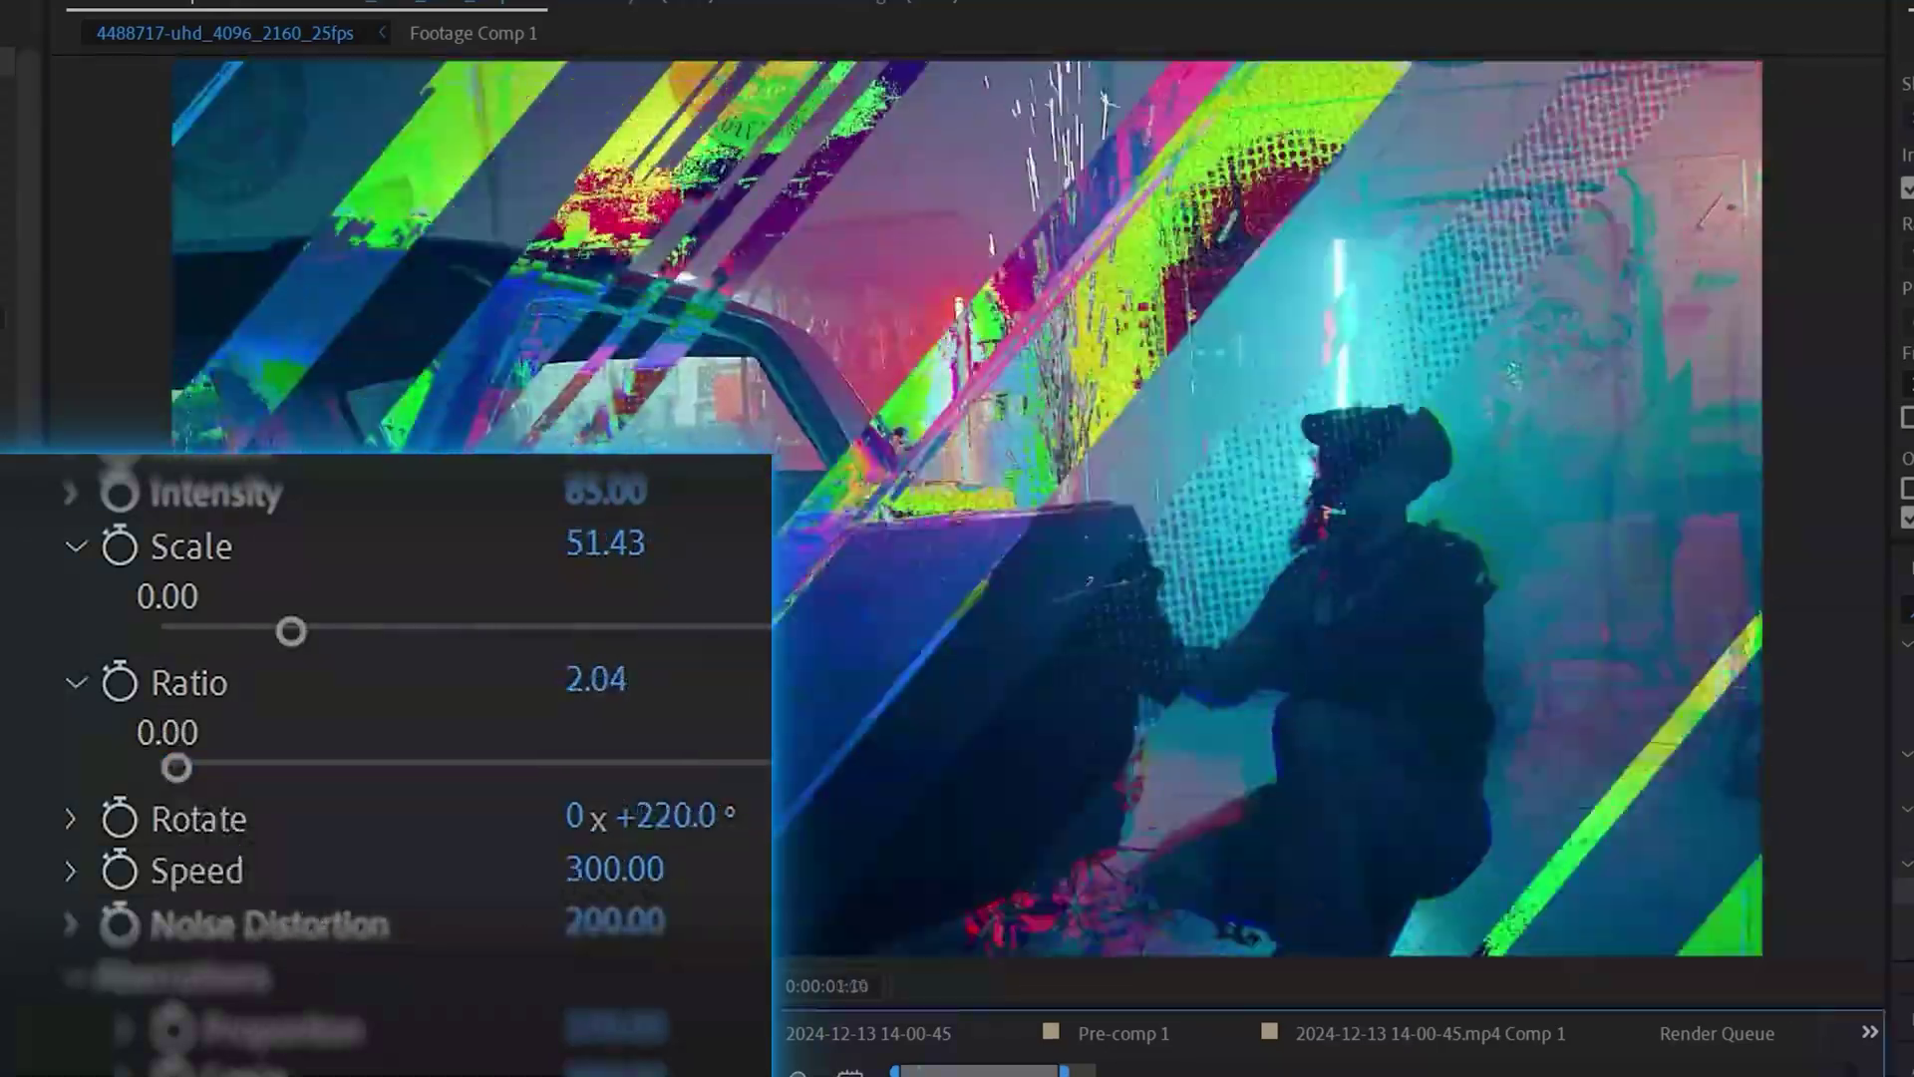
{"action": "left_click_drag", "start_coordinate": [678, 871], "coordinate": [623, 878]}
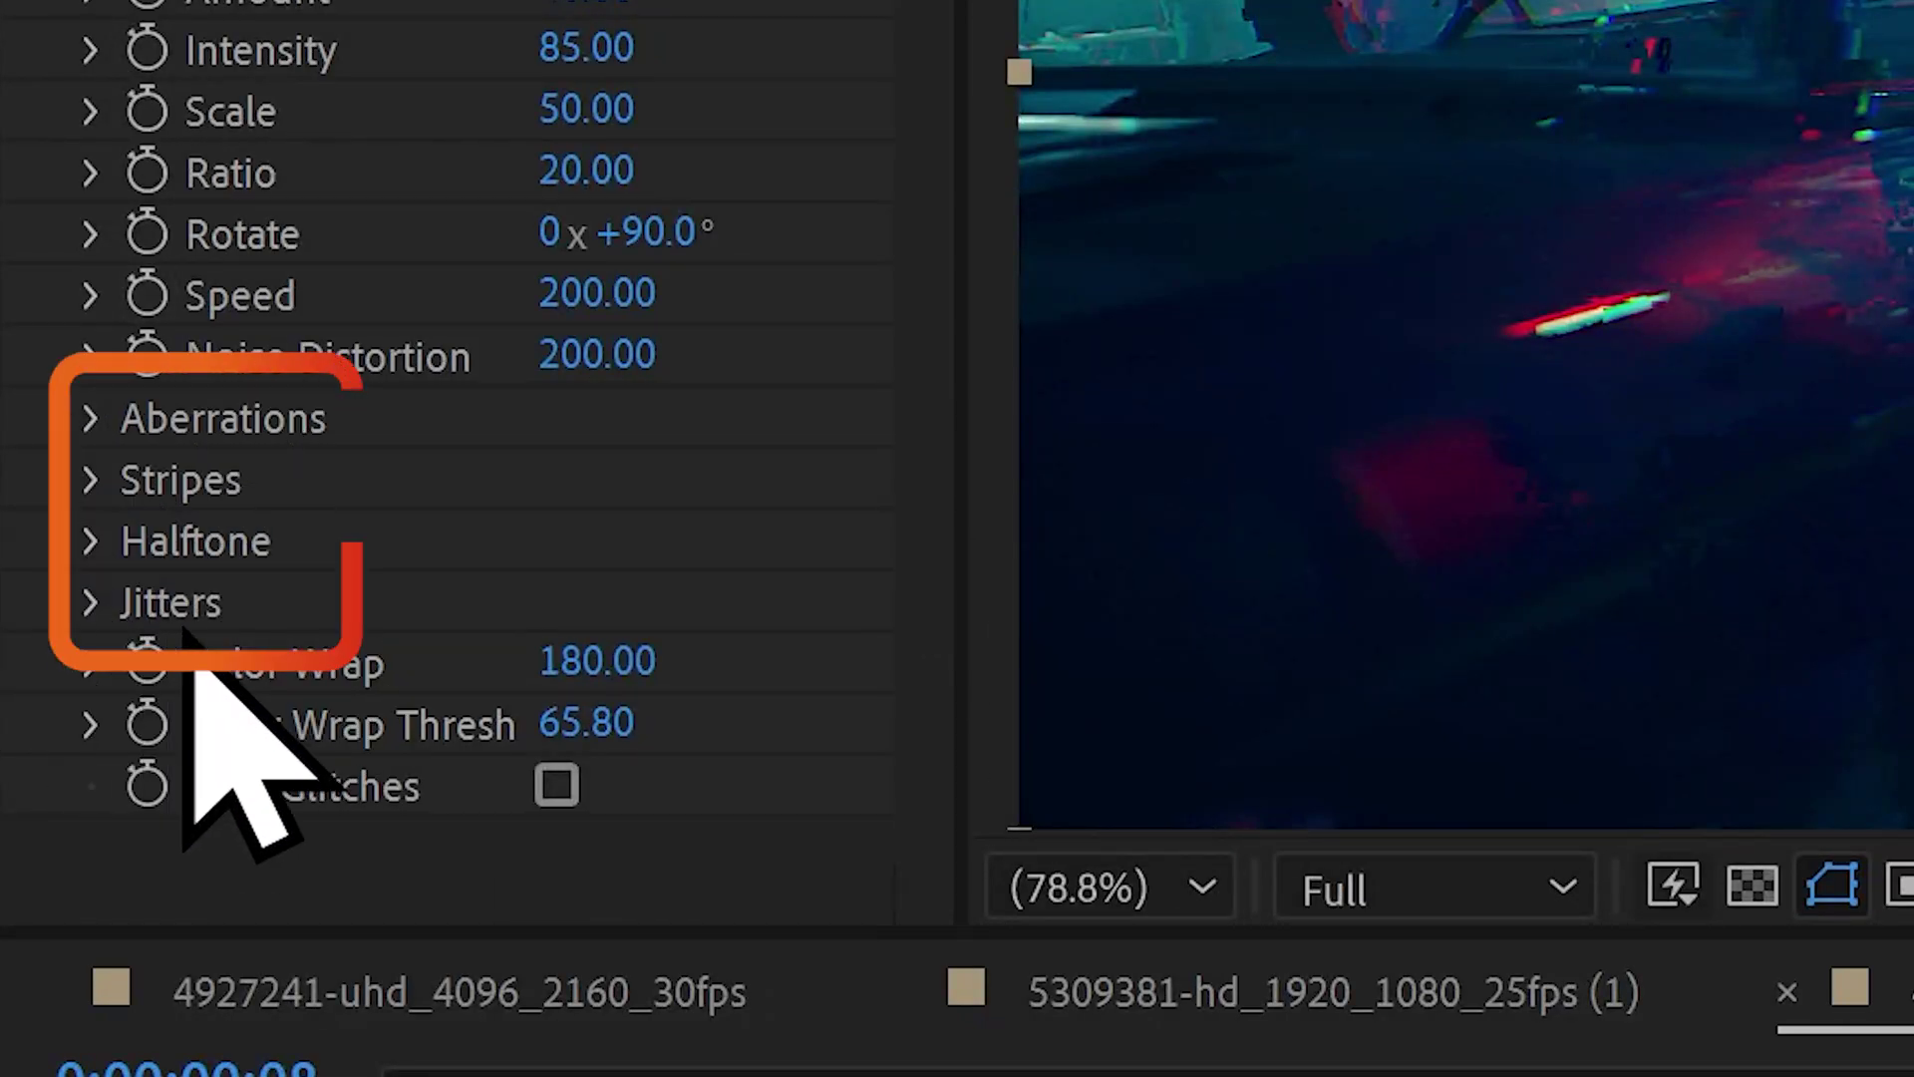
Step: Expand the Stripes settings group, briefly opening and closing Aberrations
{"action": "left_click", "coordinate": [91, 481]}
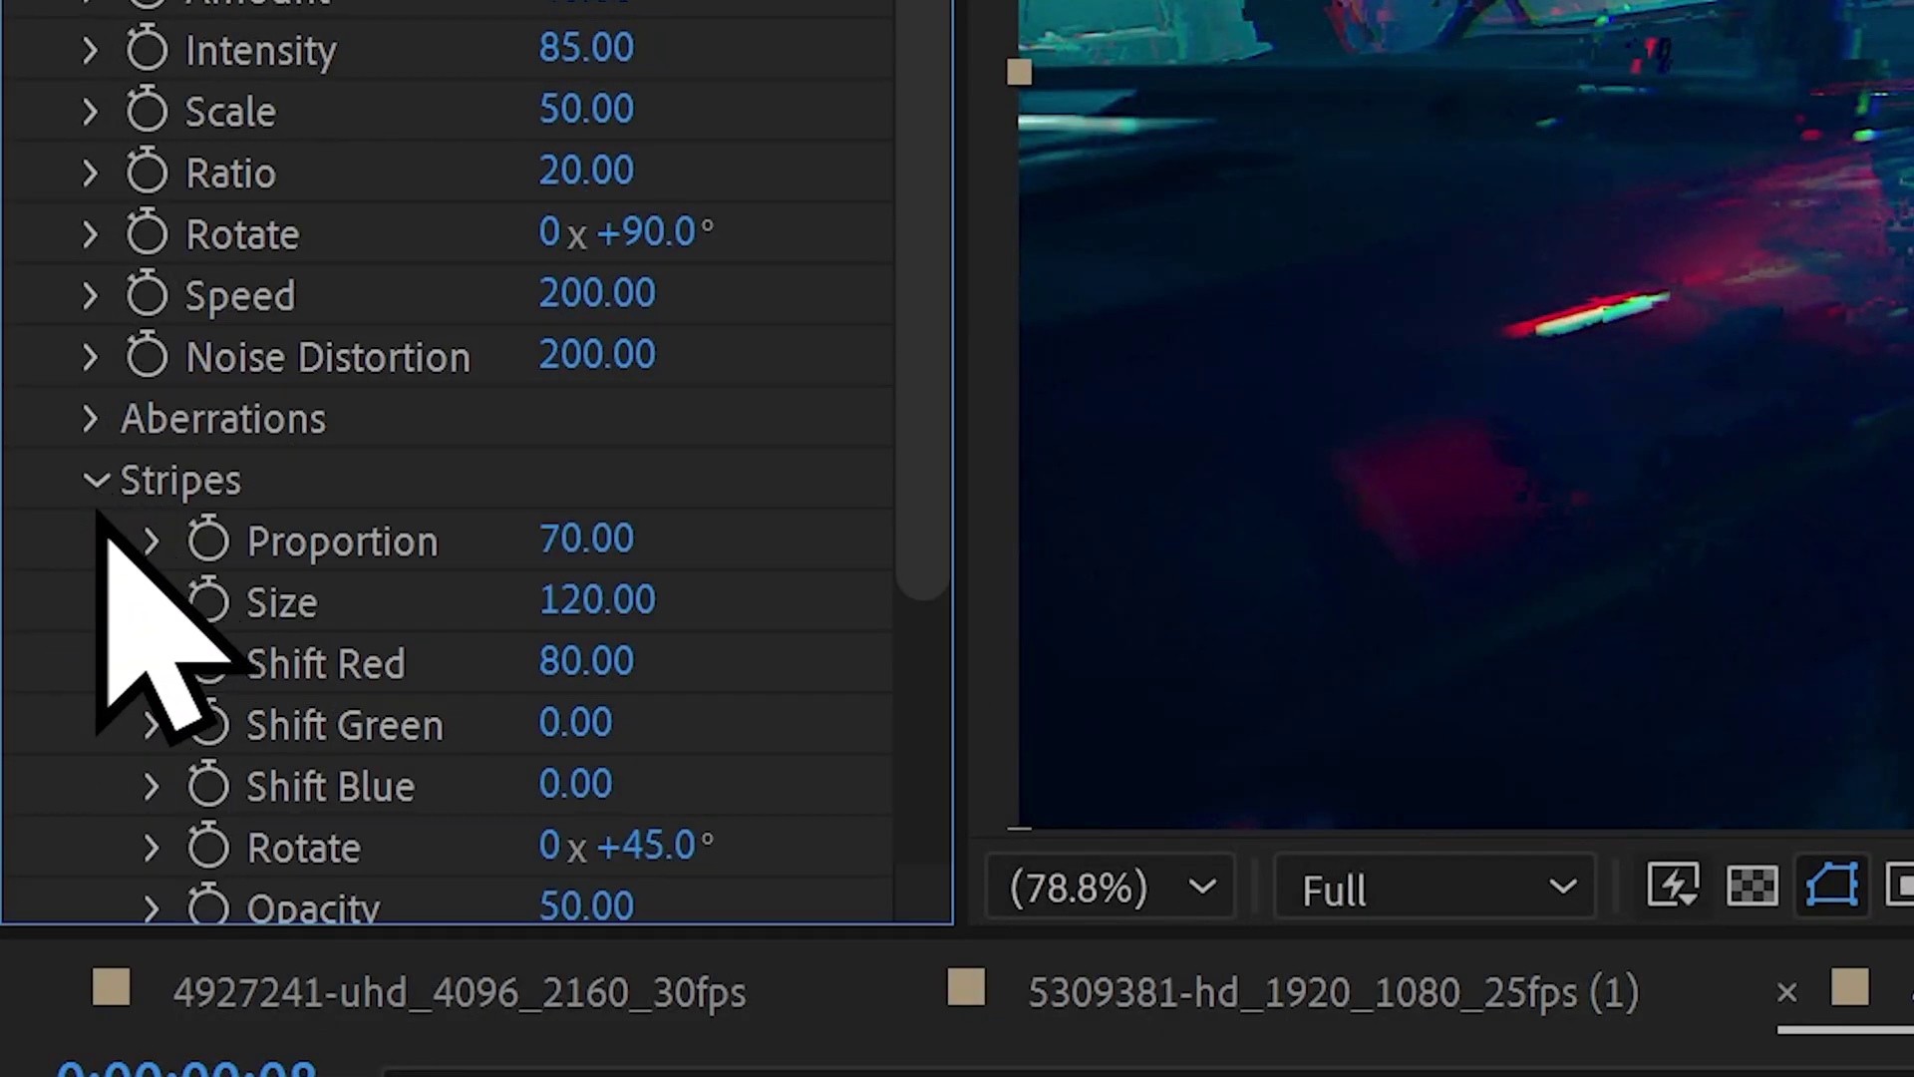
{"action": "left_click", "coordinate": [91, 423]}
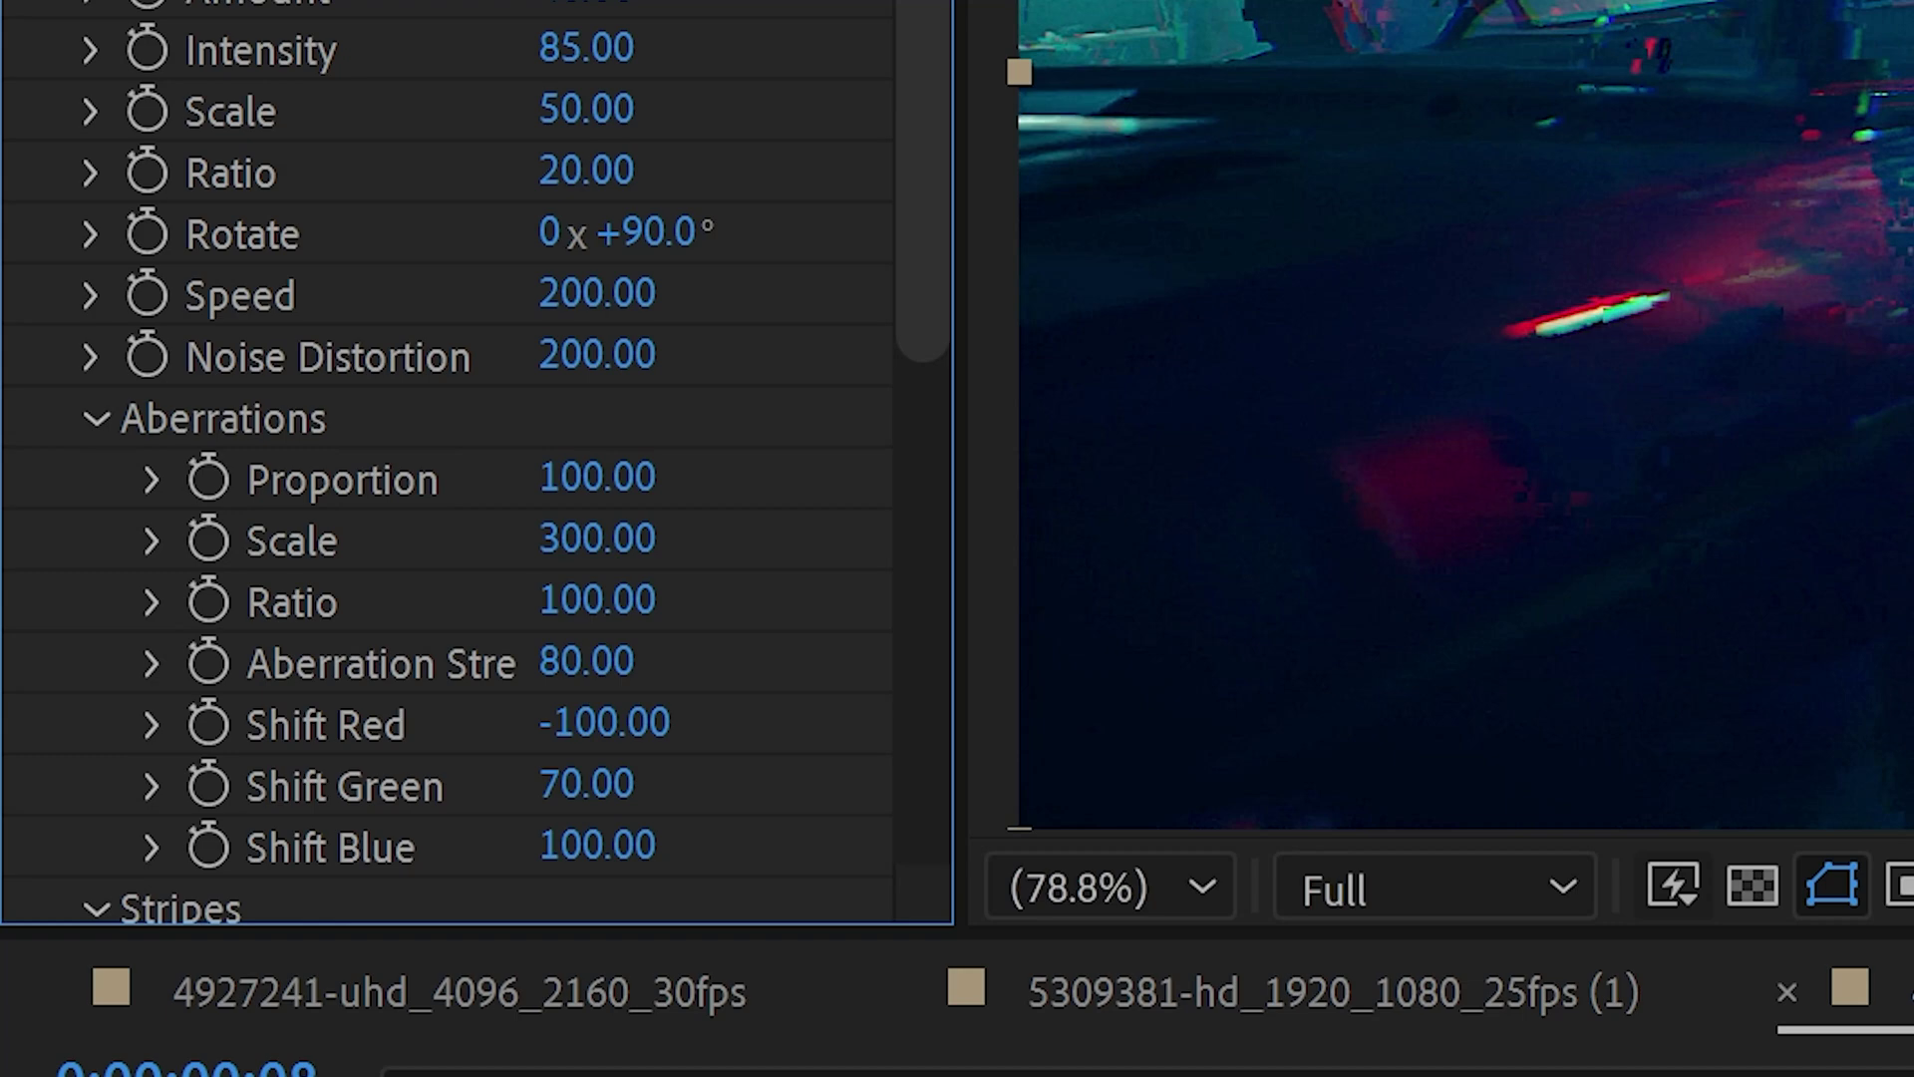
{"action": "left_click", "coordinate": [90, 418]}
{"action": "left_click", "coordinate": [91, 480]}
{"action": "left_click", "coordinate": [95, 481]}
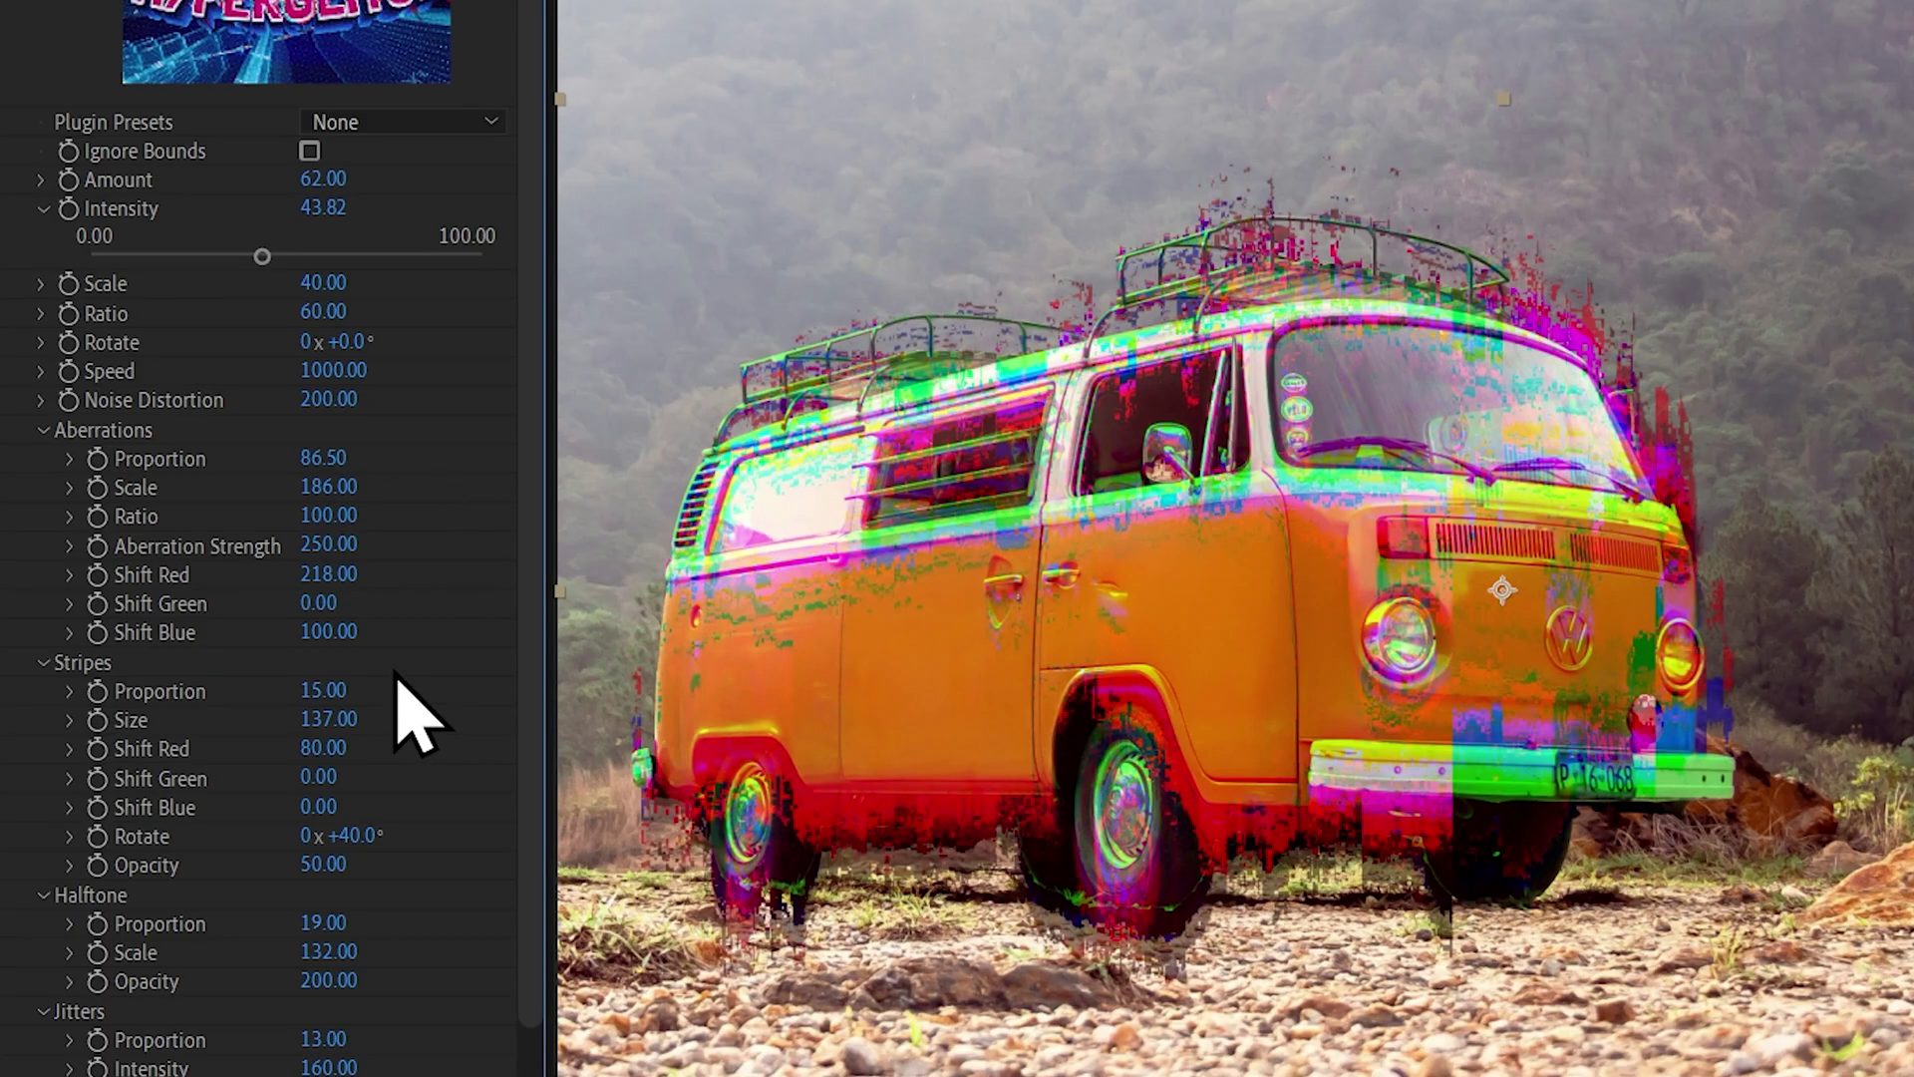
Step: Set Stripes Proportion 1737, Halftone Proportion 512, Jitters Proportion 322, and boost Aberrations Proportion and Scale
{"action": "left_click_drag", "start_coordinate": [354, 693], "coordinate": [519, 698]}
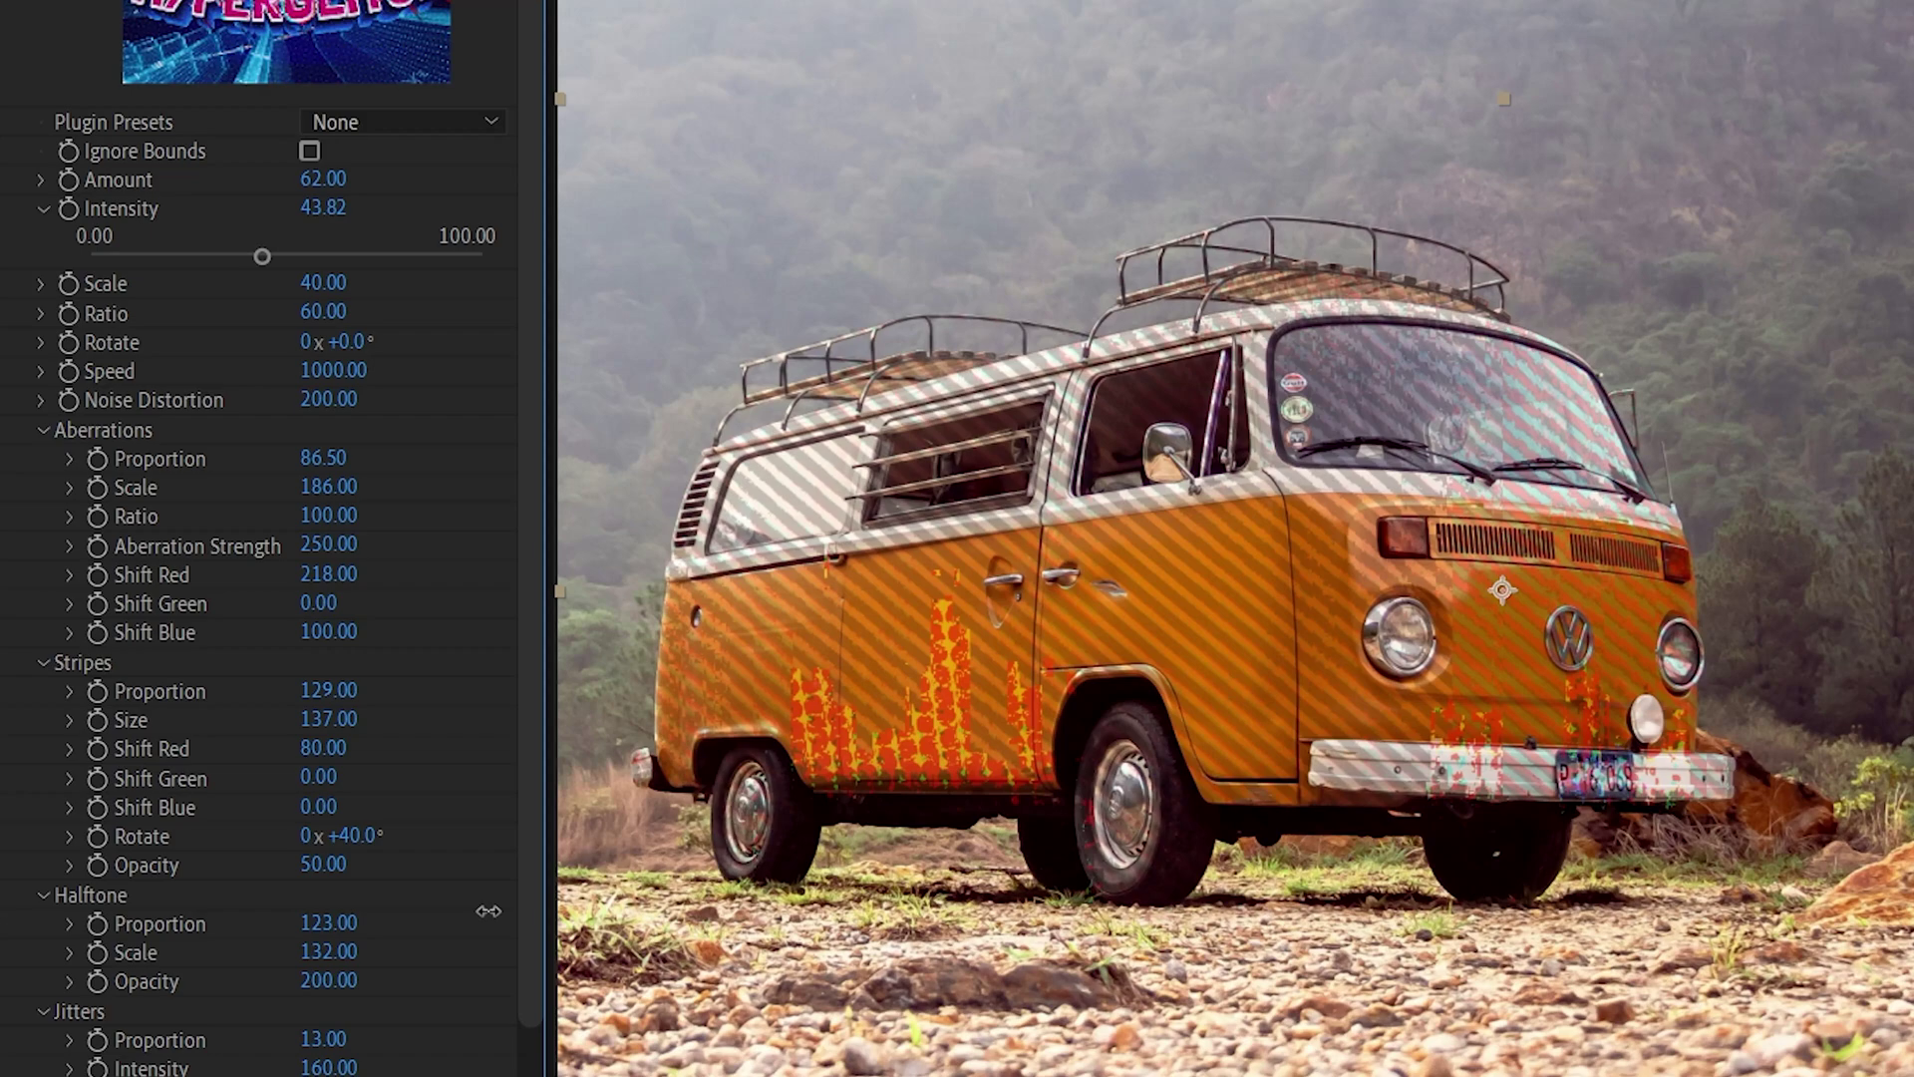
{"action": "left_click_drag", "start_coordinate": [489, 910], "coordinate": [521, 1014]}
{"action": "left_click_drag", "start_coordinate": [409, 1029], "coordinate": [498, 1032]}
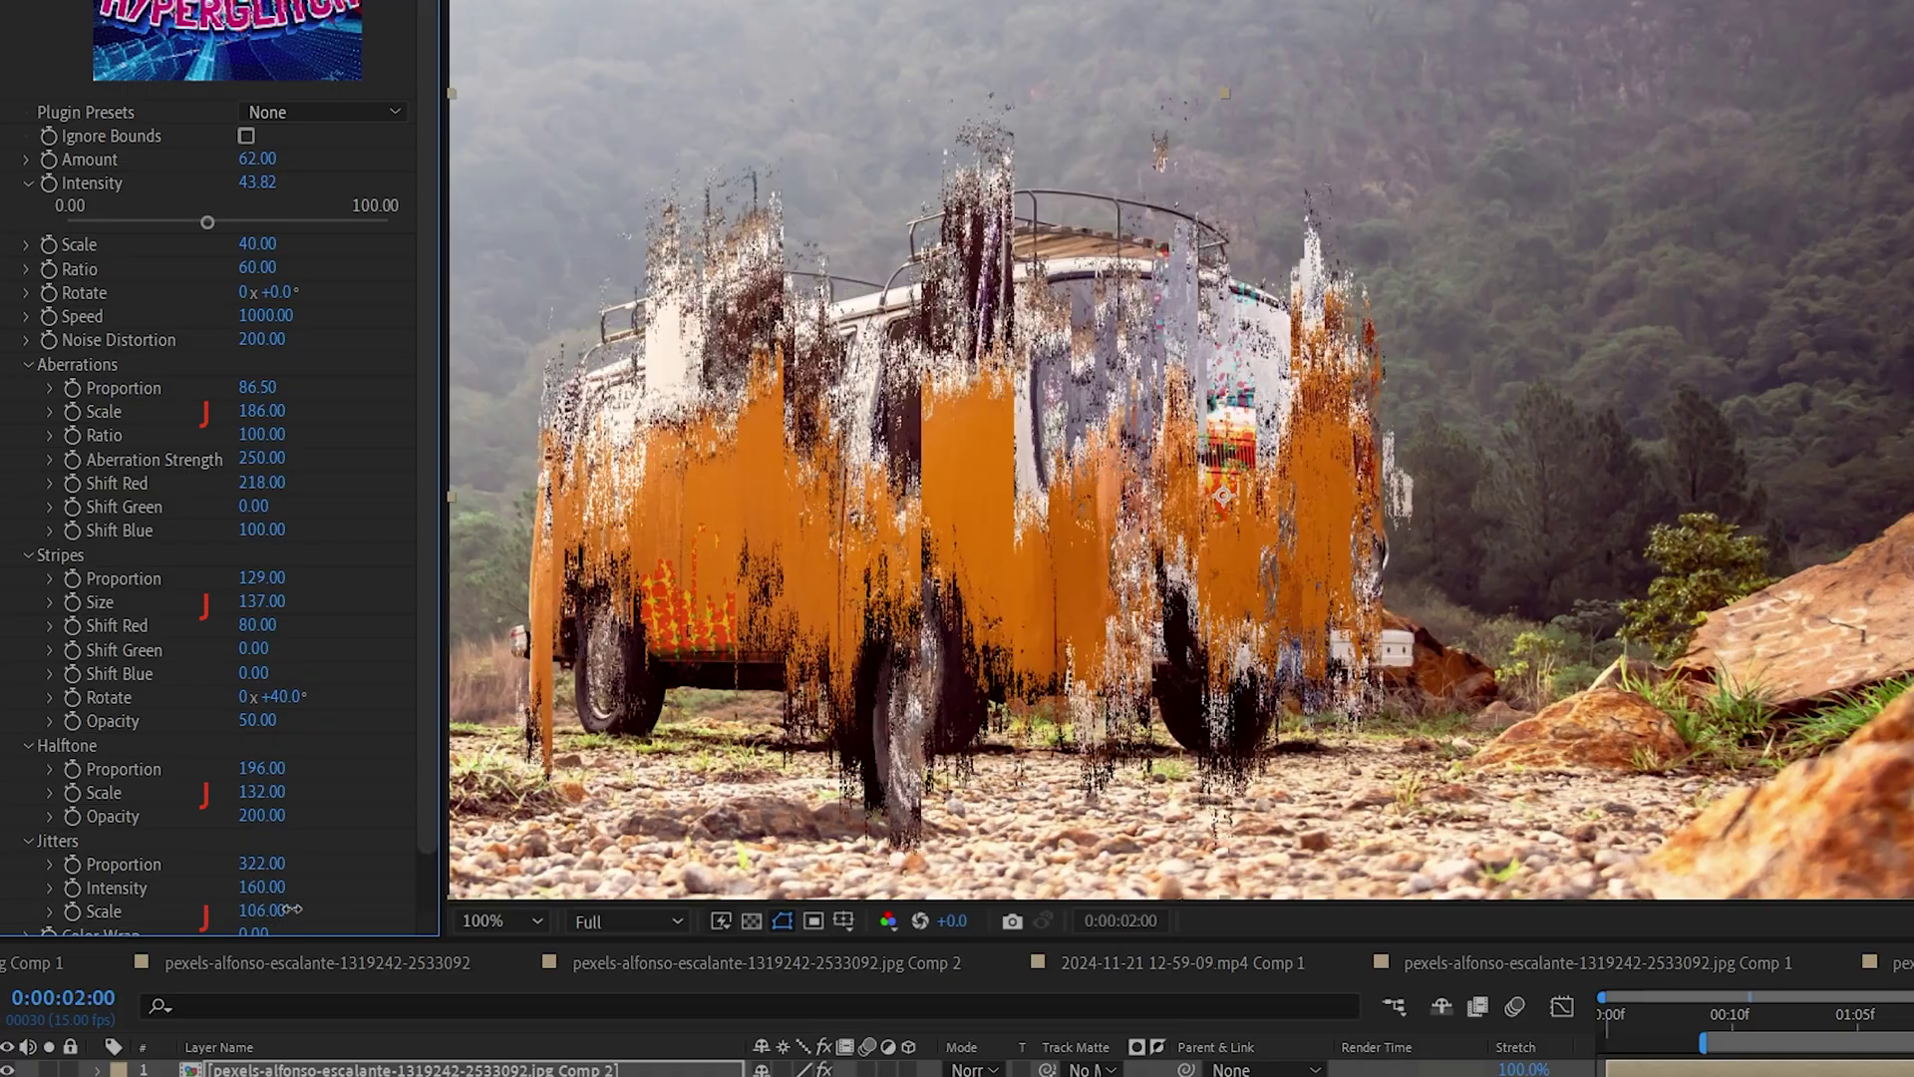
{"action": "mouse_move", "coordinate": [261, 767]}
{"action": "left_mouse_down"}
{"action": "mouse_move", "coordinate": [329, 769]}
{"action": "mouse_move", "coordinate": [289, 794]}
{"action": "left_mouse_up"}
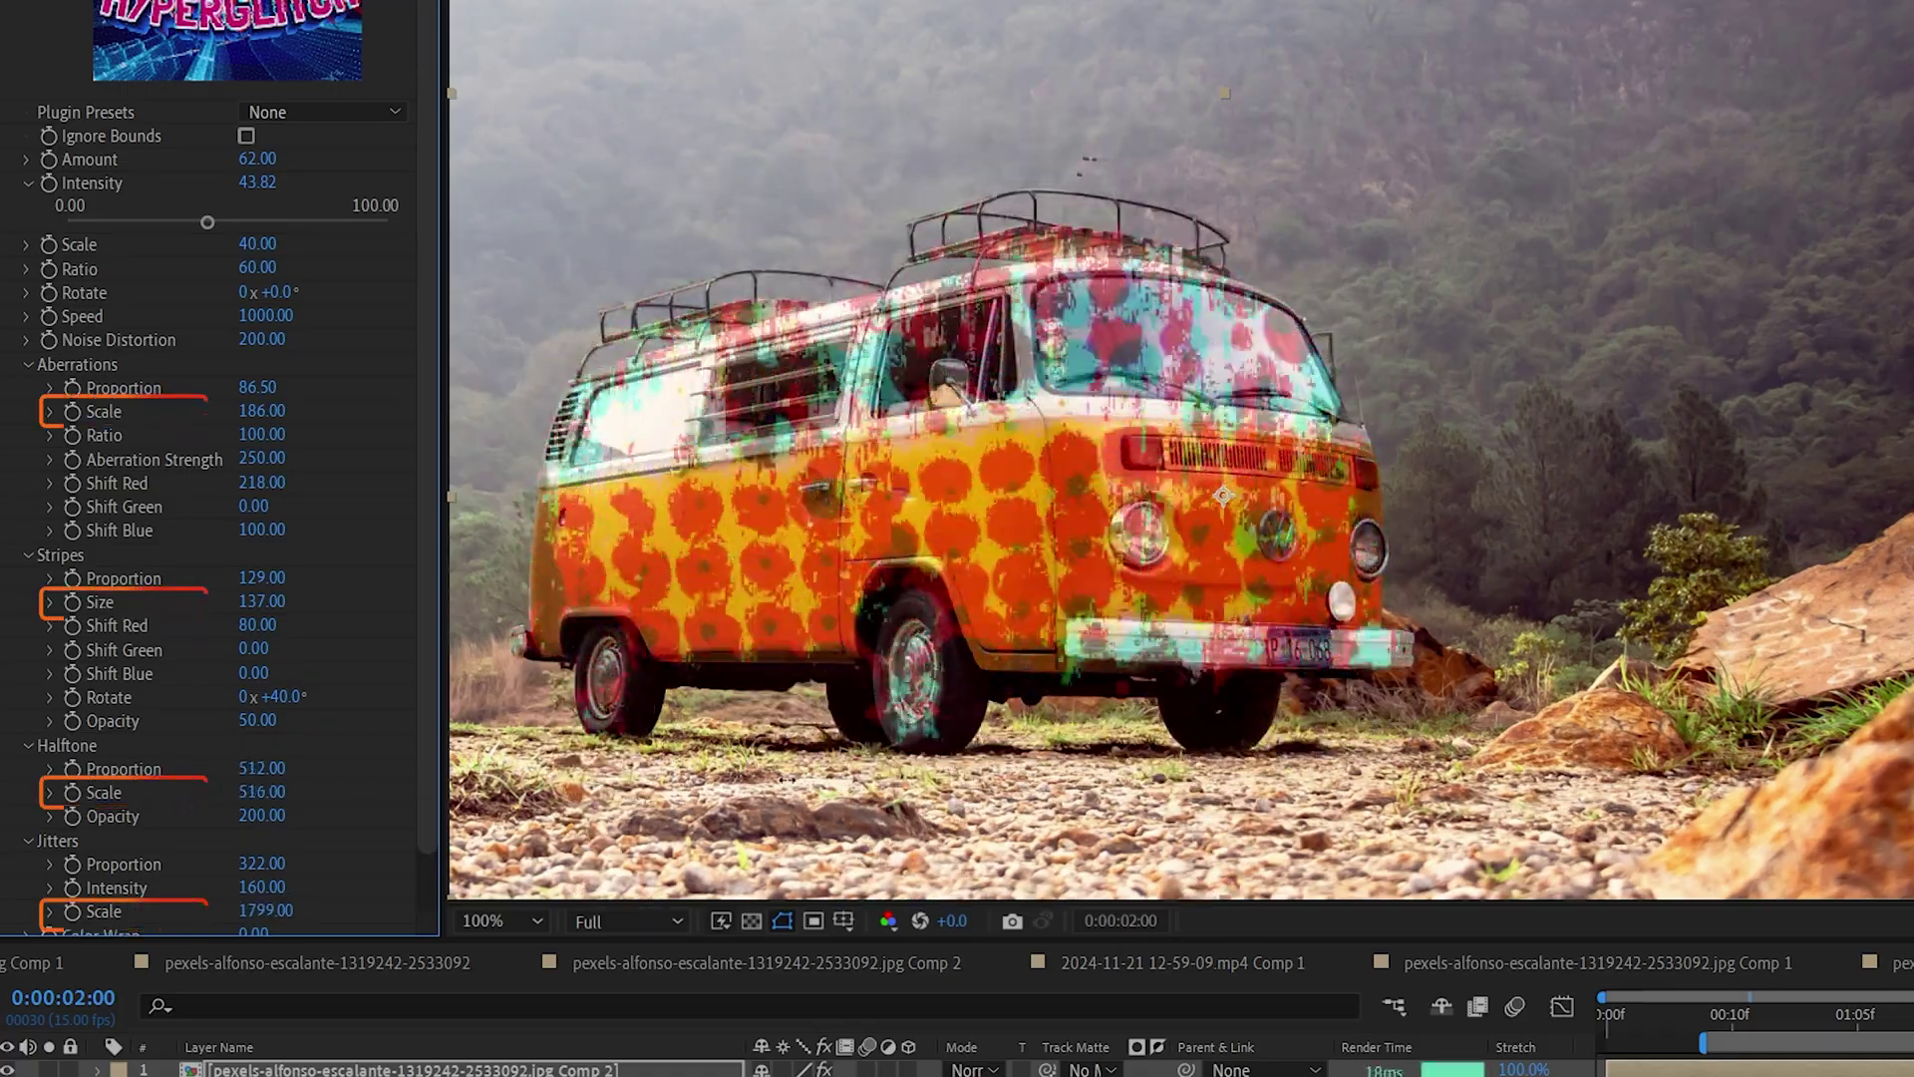
{"action": "mouse_move", "coordinate": [261, 578]}
{"action": "left_mouse_down"}
{"action": "mouse_move", "coordinate": [339, 580]}
{"action": "mouse_move", "coordinate": [269, 600]}
{"action": "left_mouse_up"}
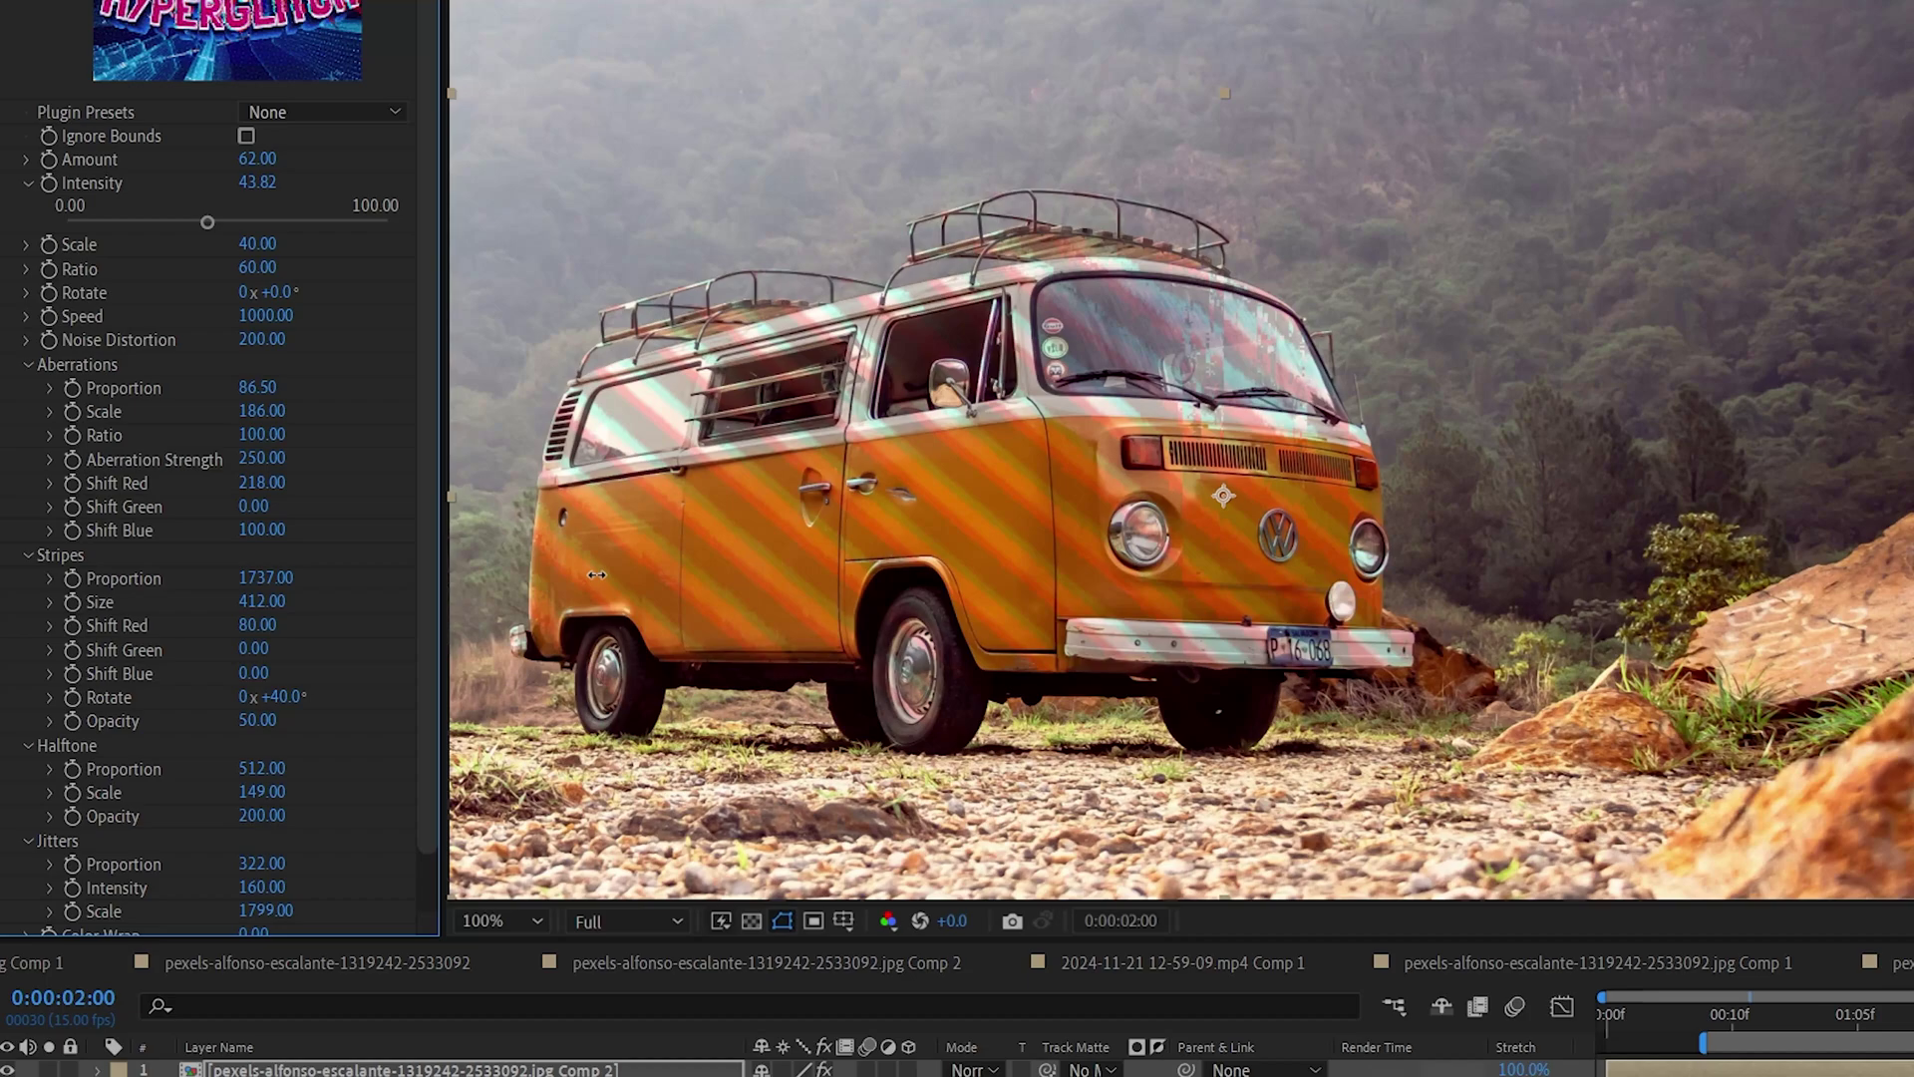
{"action": "left_click_drag", "start_coordinate": [261, 387], "coordinate": [438, 412]}
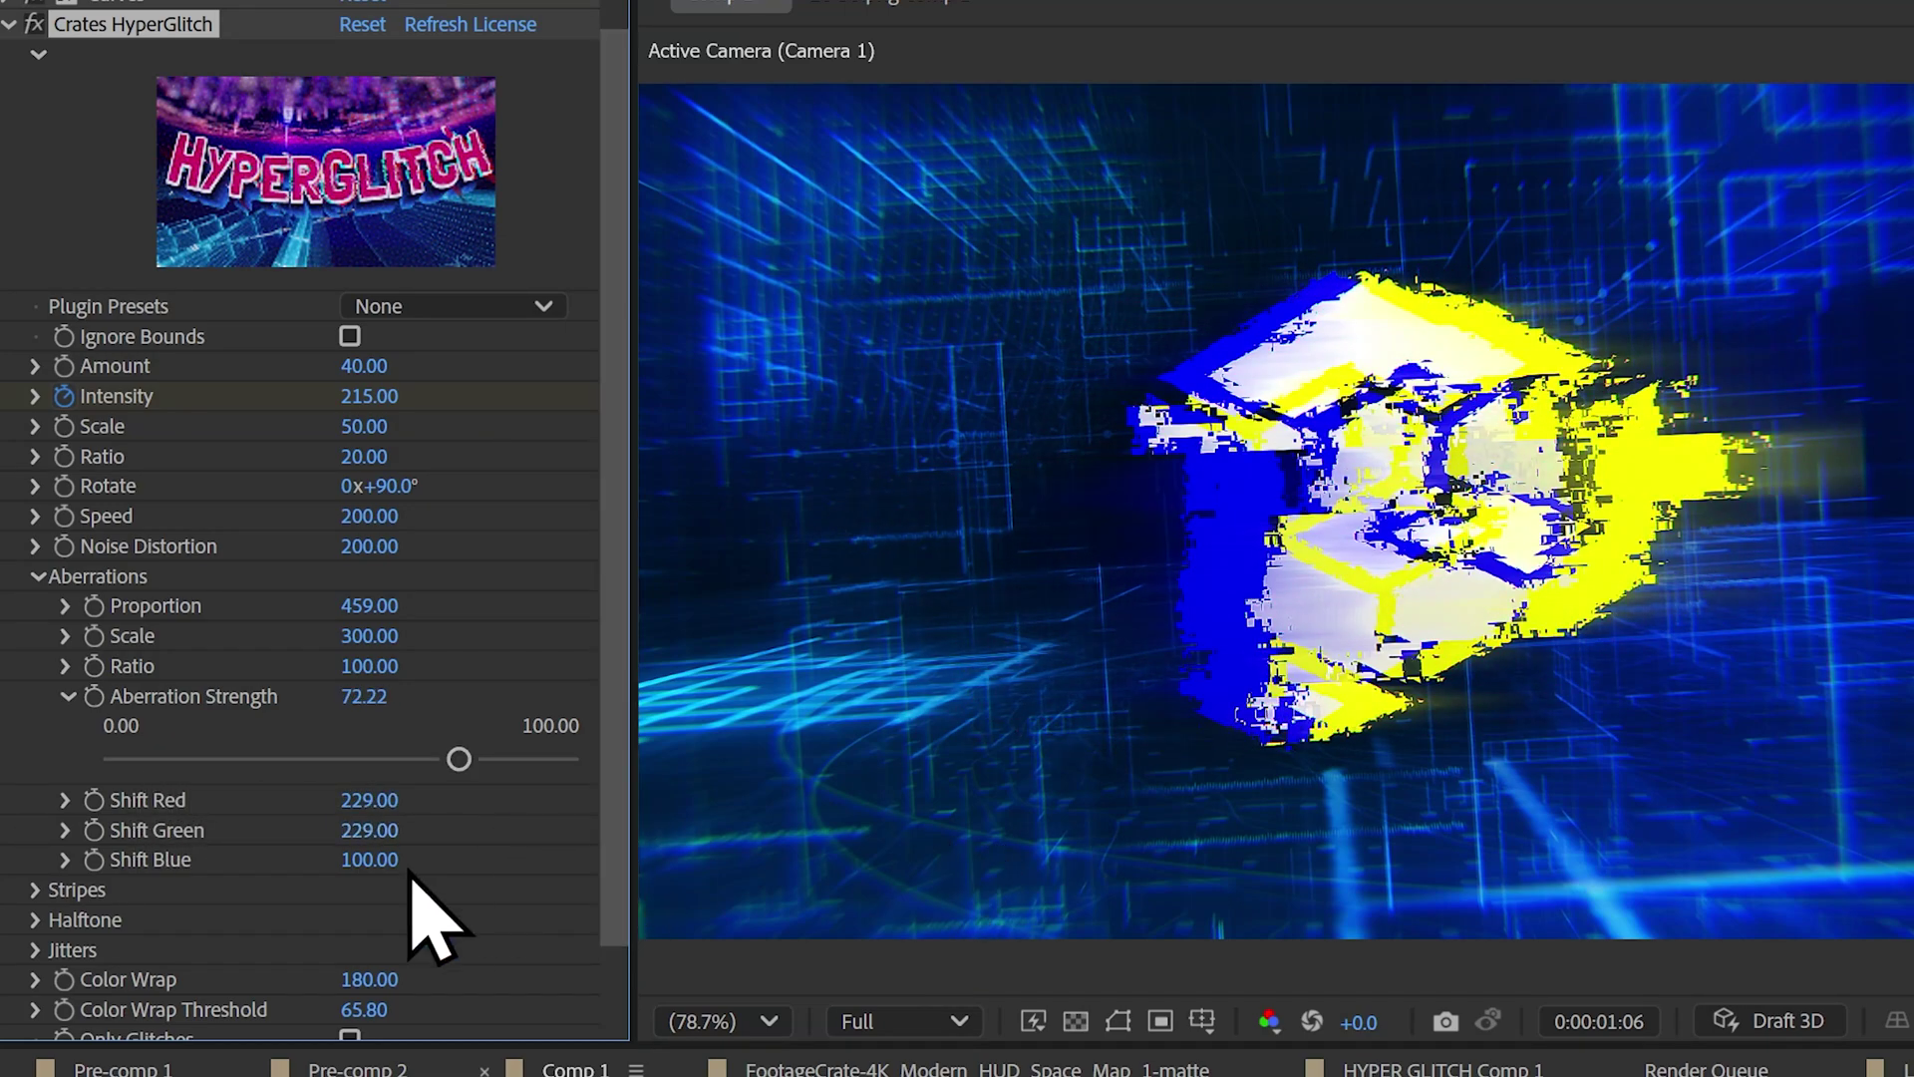
Step: Offset Aberrations Shift Blue and Green, then angle Stripes to about 57° with Size 278
{"action": "left_click_drag", "start_coordinate": [371, 860], "coordinate": [20, 861]}
{"action": "left_click_drag", "start_coordinate": [370, 829], "coordinate": [130, 831]}
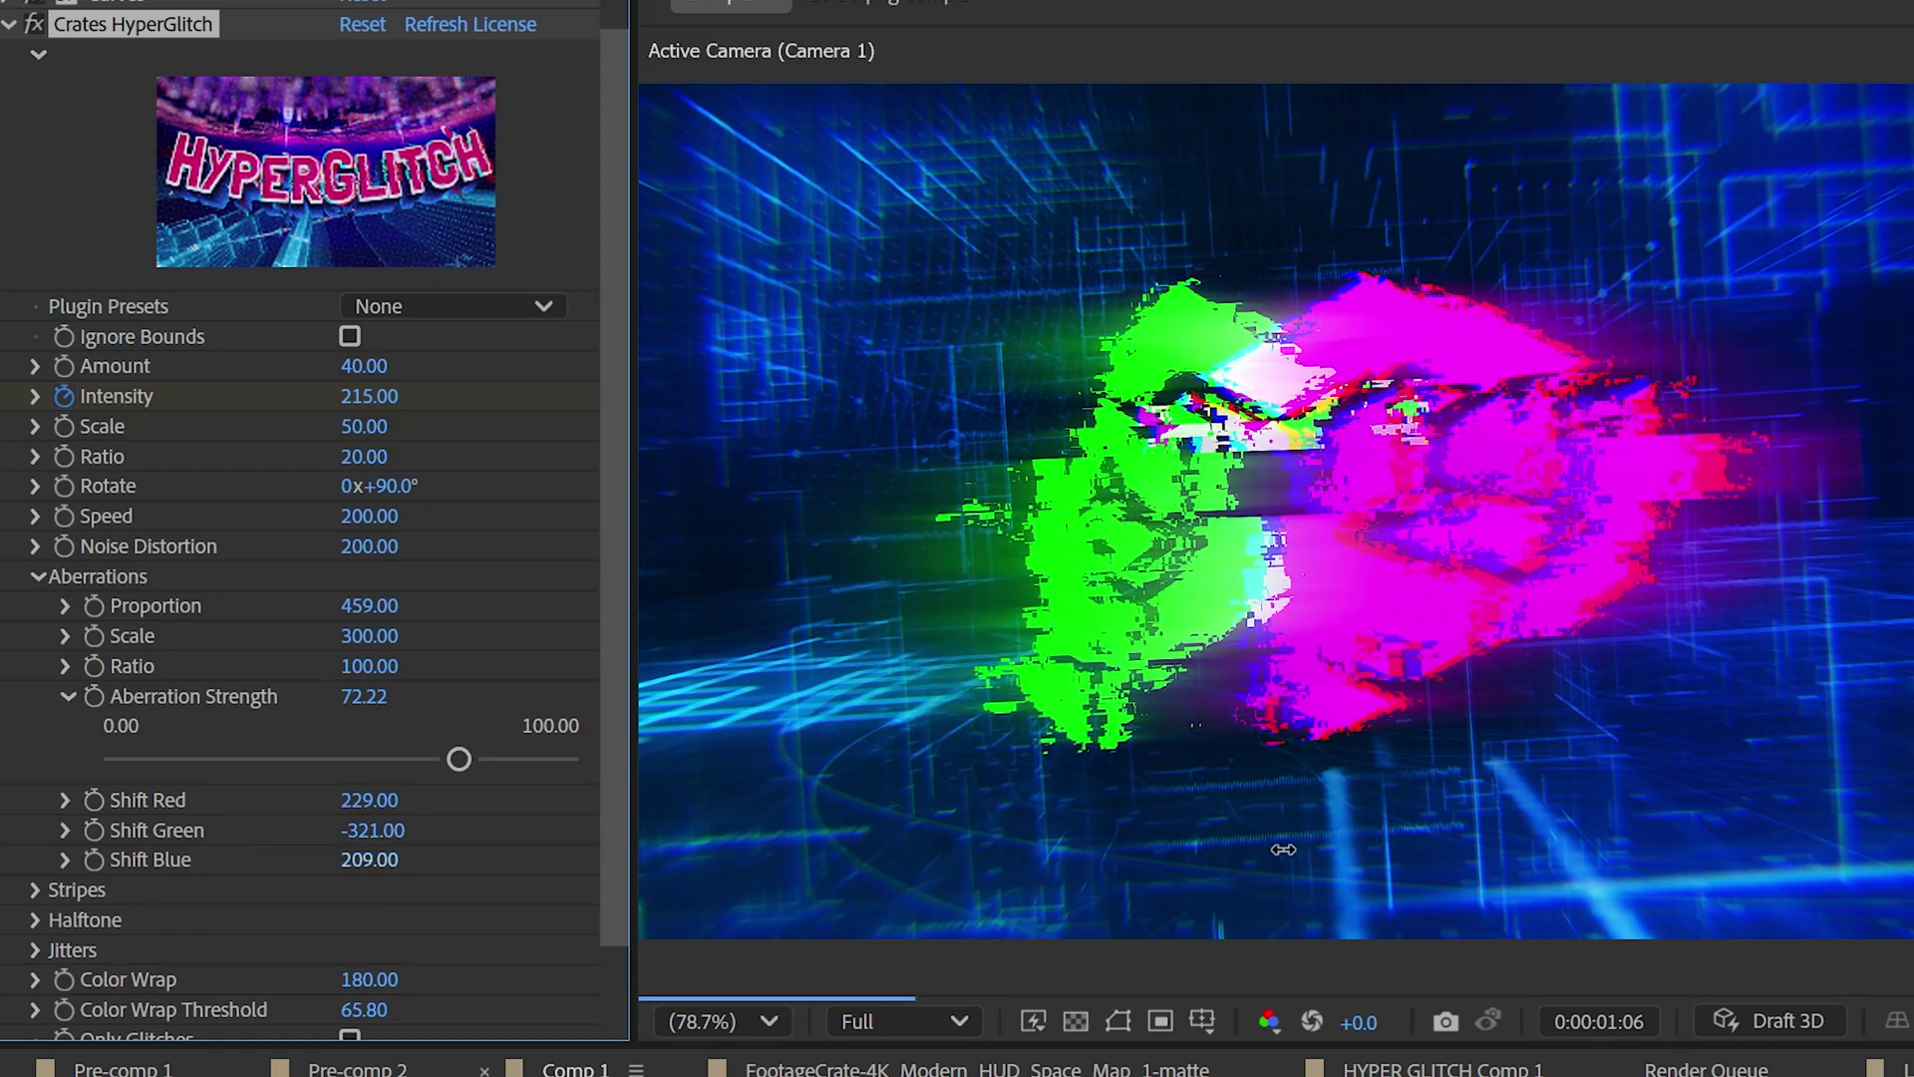
{"action": "left_click_drag", "start_coordinate": [344, 830], "coordinate": [935, 870]}
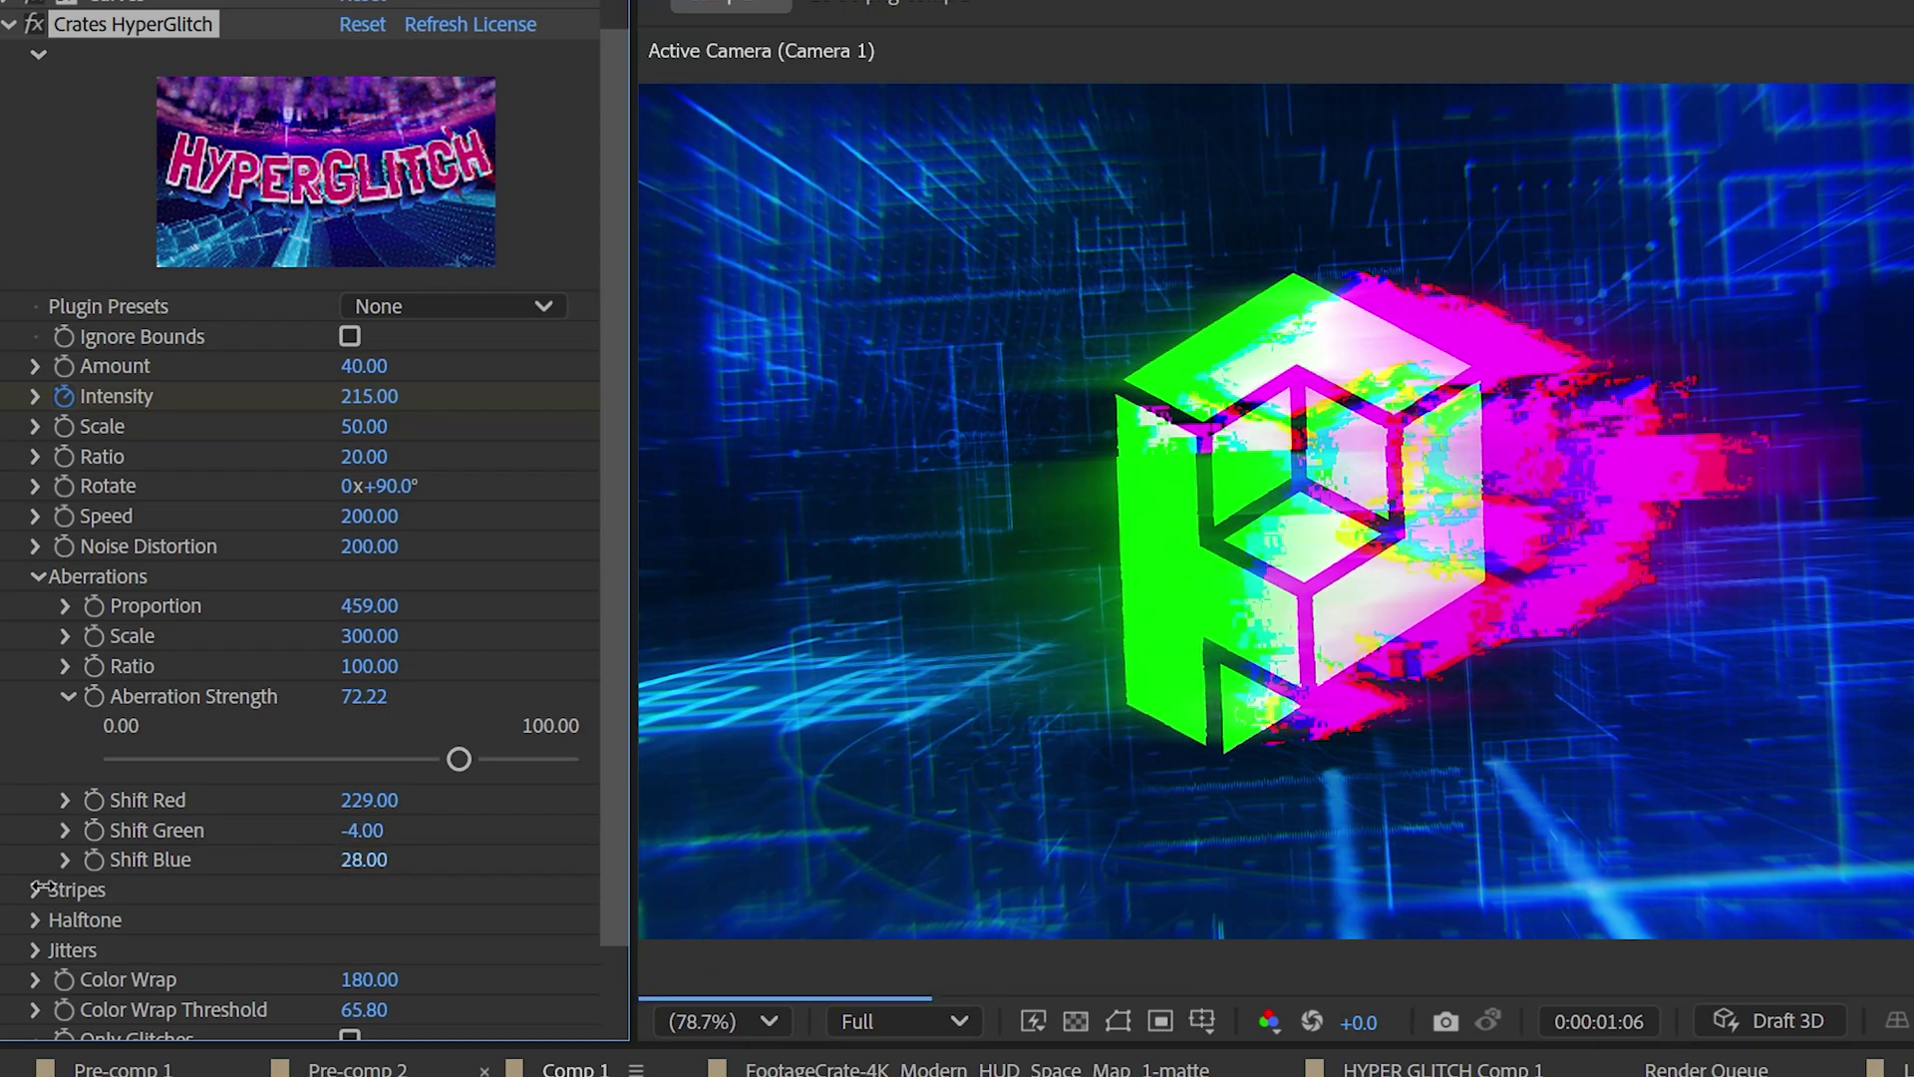
{"action": "left_click", "coordinate": [87, 576]}
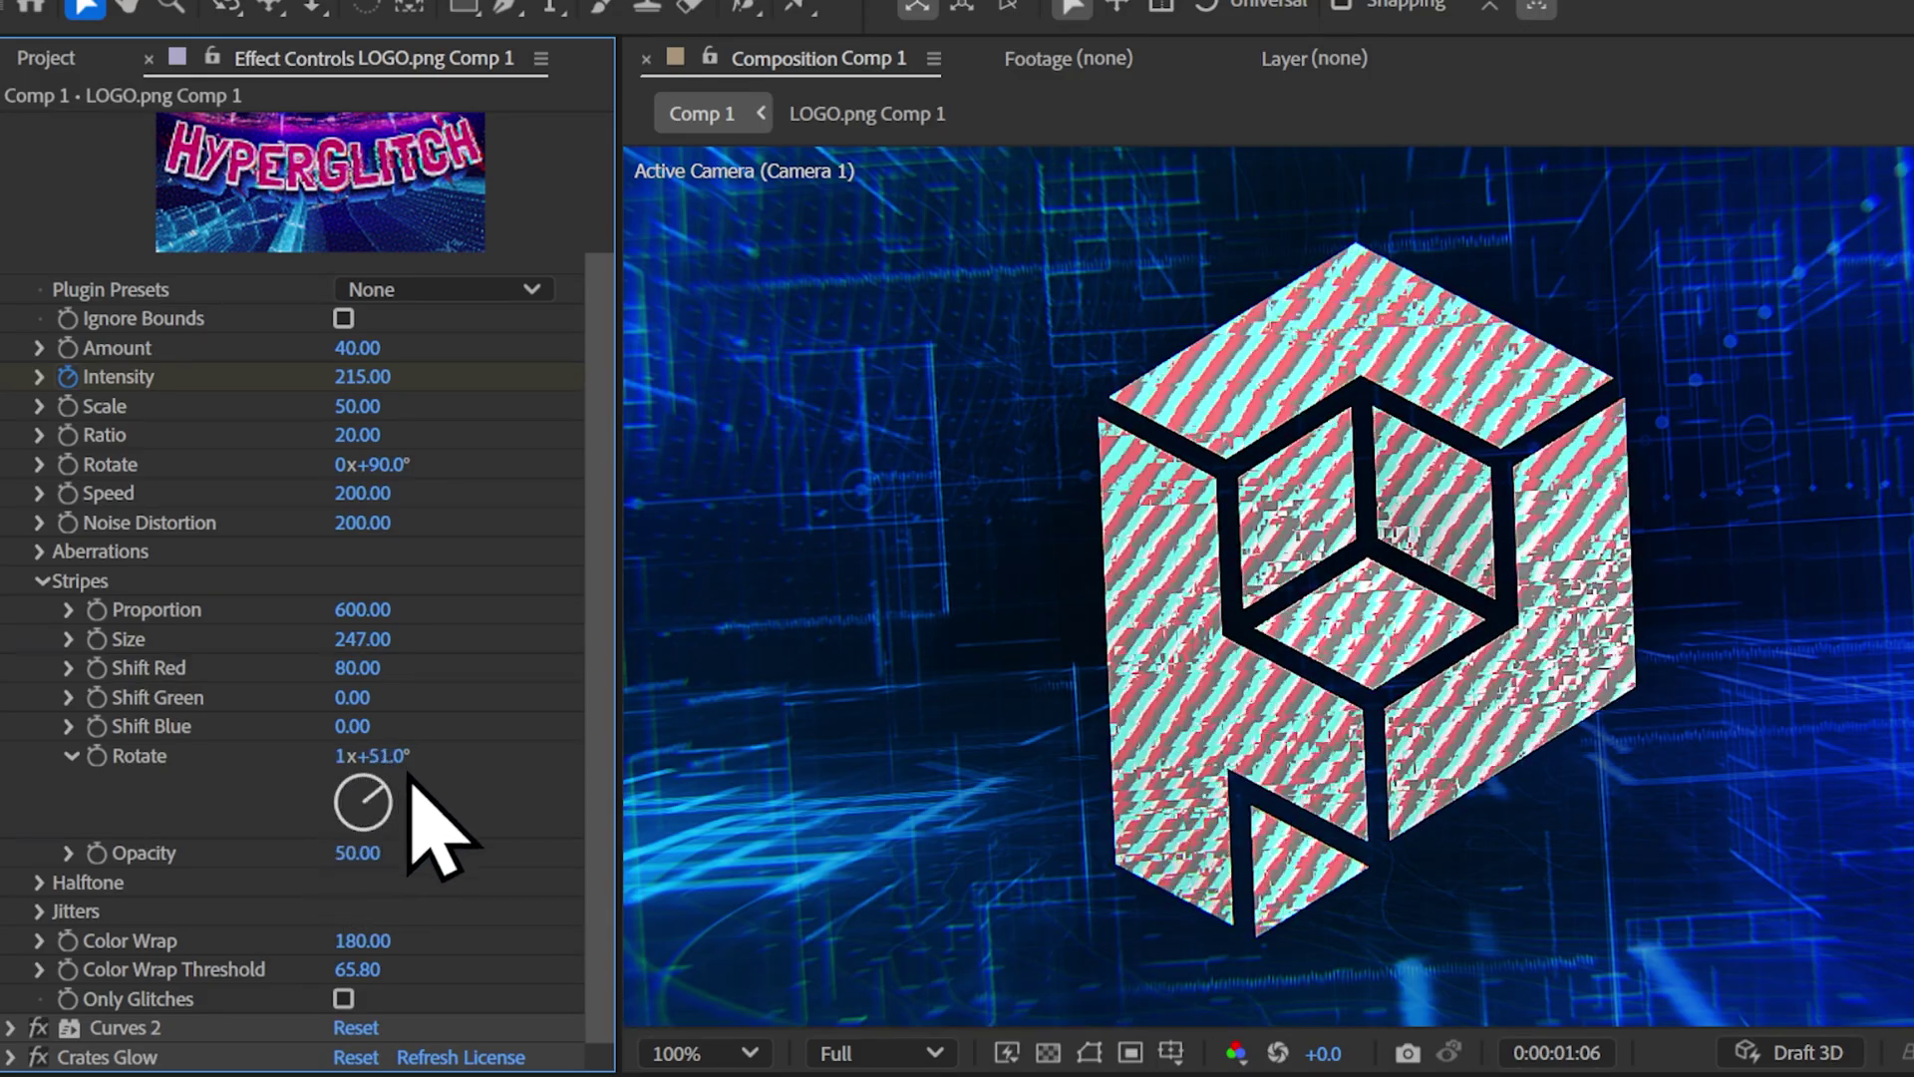
{"action": "left_click_drag", "start_coordinate": [382, 840], "coordinate": [394, 783]}
{"action": "left_click_drag", "start_coordinate": [362, 639], "coordinate": [423, 653]}
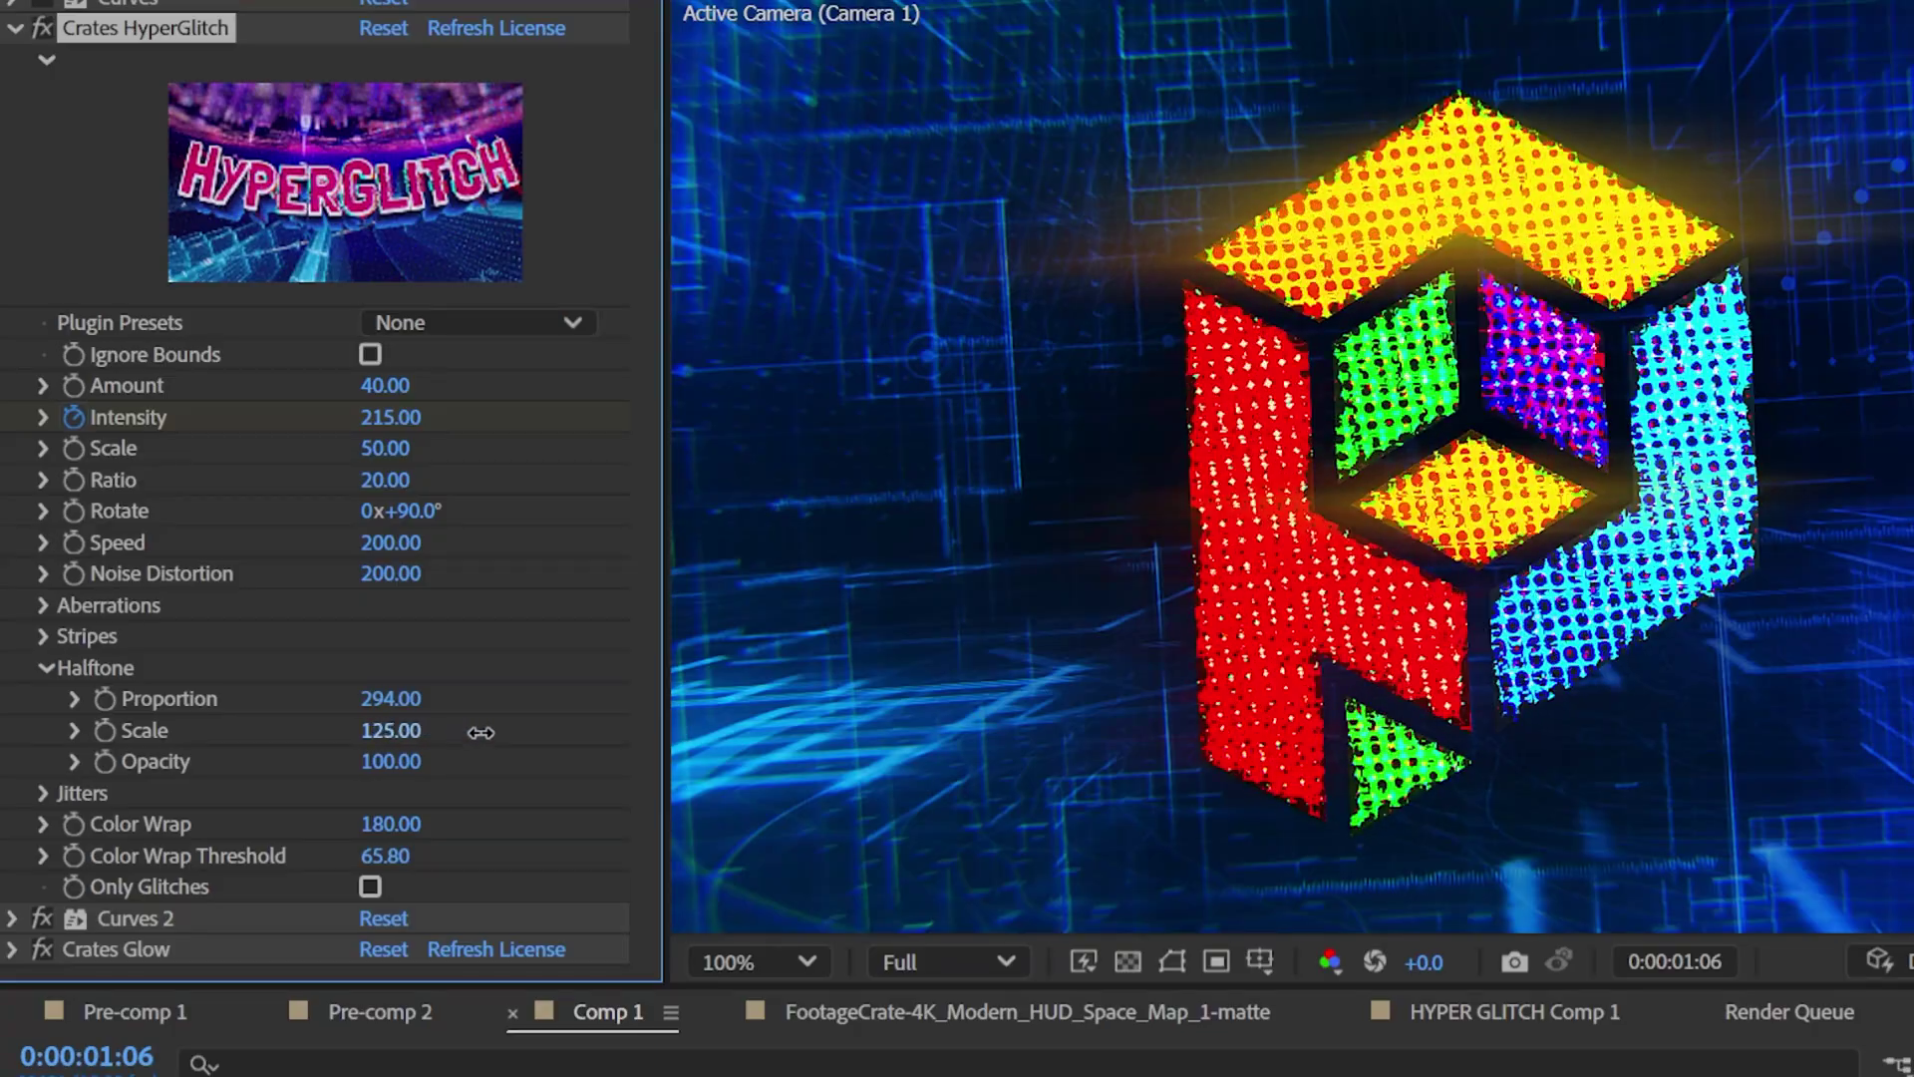
Step: Enlarge Halftone Scale and lower Halftone Opacity for pastel logo colours, then collapse Halftone
{"action": "left_click_drag", "start_coordinate": [481, 733], "coordinate": [733, 724]}
{"action": "left_click_drag", "start_coordinate": [390, 760], "coordinate": [114, 807]}
{"action": "left_click", "coordinate": [46, 667]}
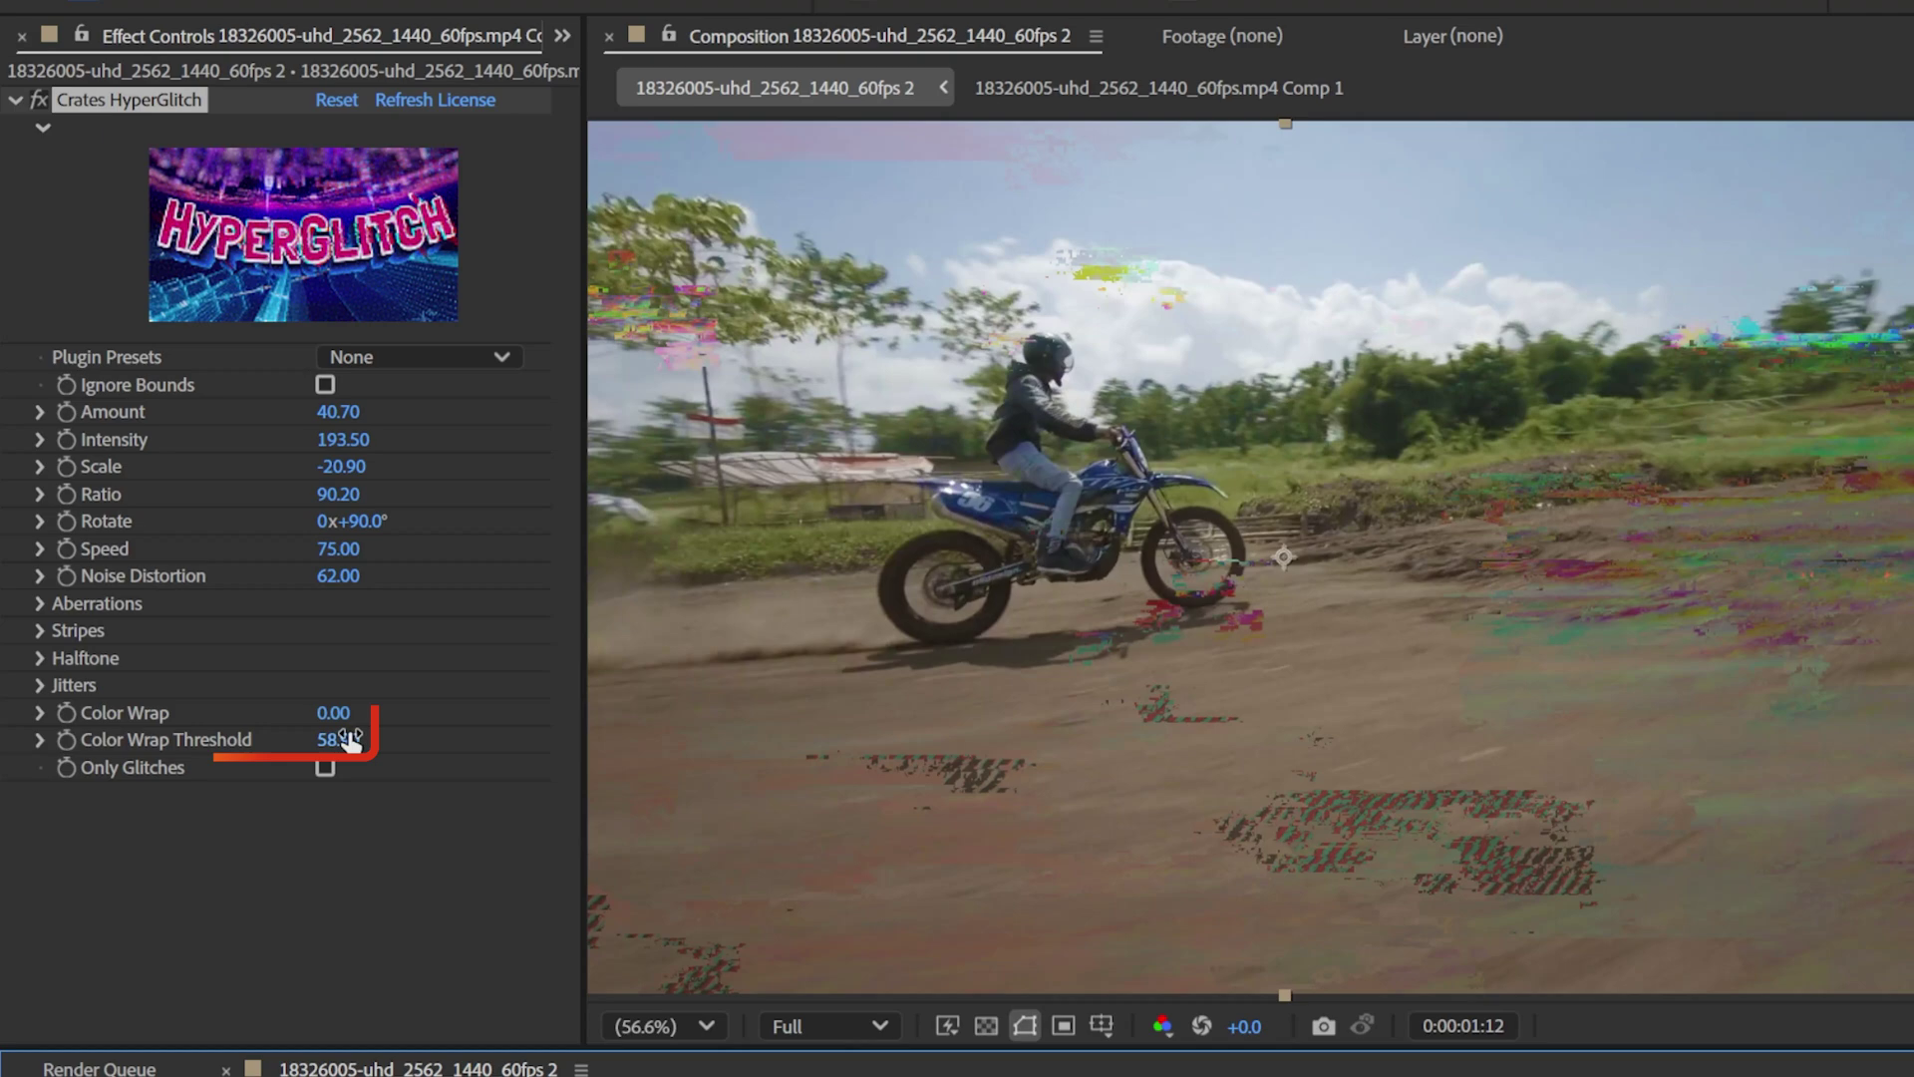
Step: Raise Color Wrap, commit the entered value, and raise Color Wrap Threshold to thin colour glitches
{"action": "left_click_drag", "start_coordinate": [334, 733], "coordinate": [1244, 743]}
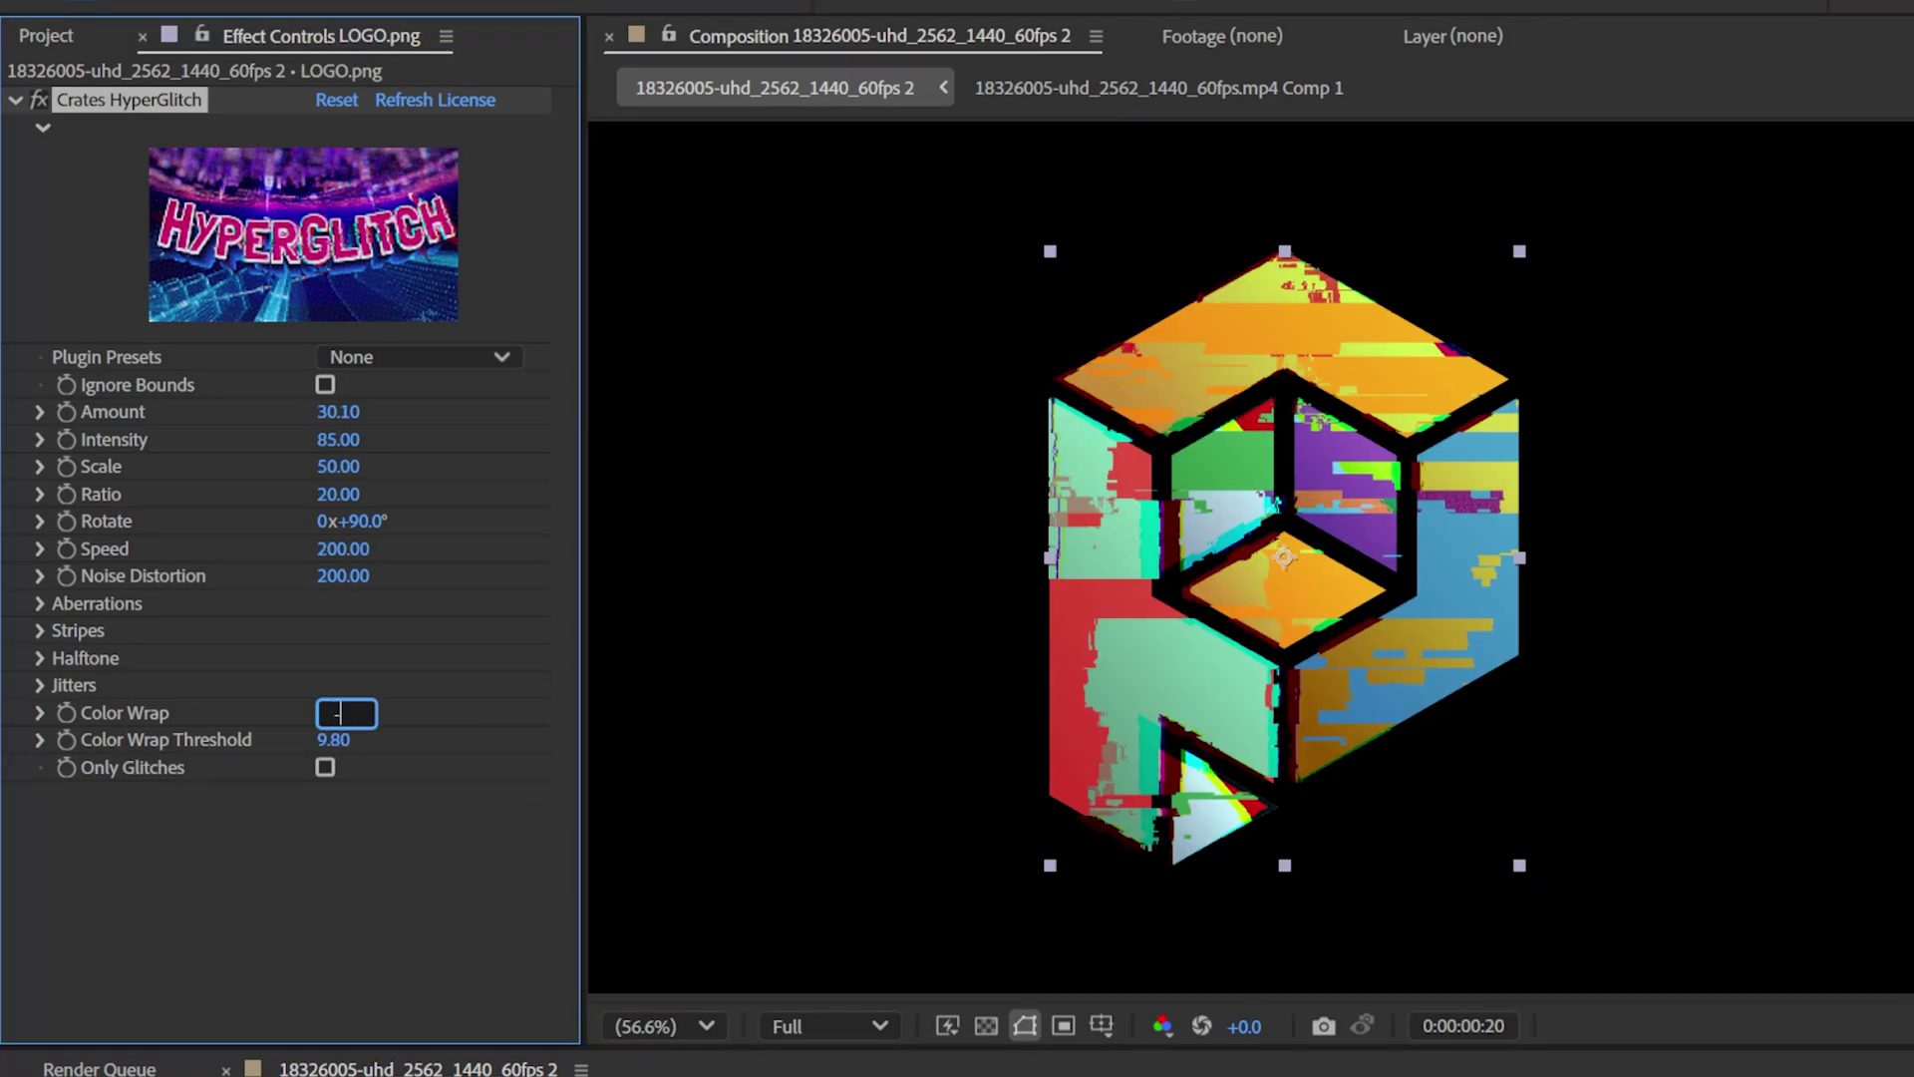
{"action": "key", "text": "Return"}
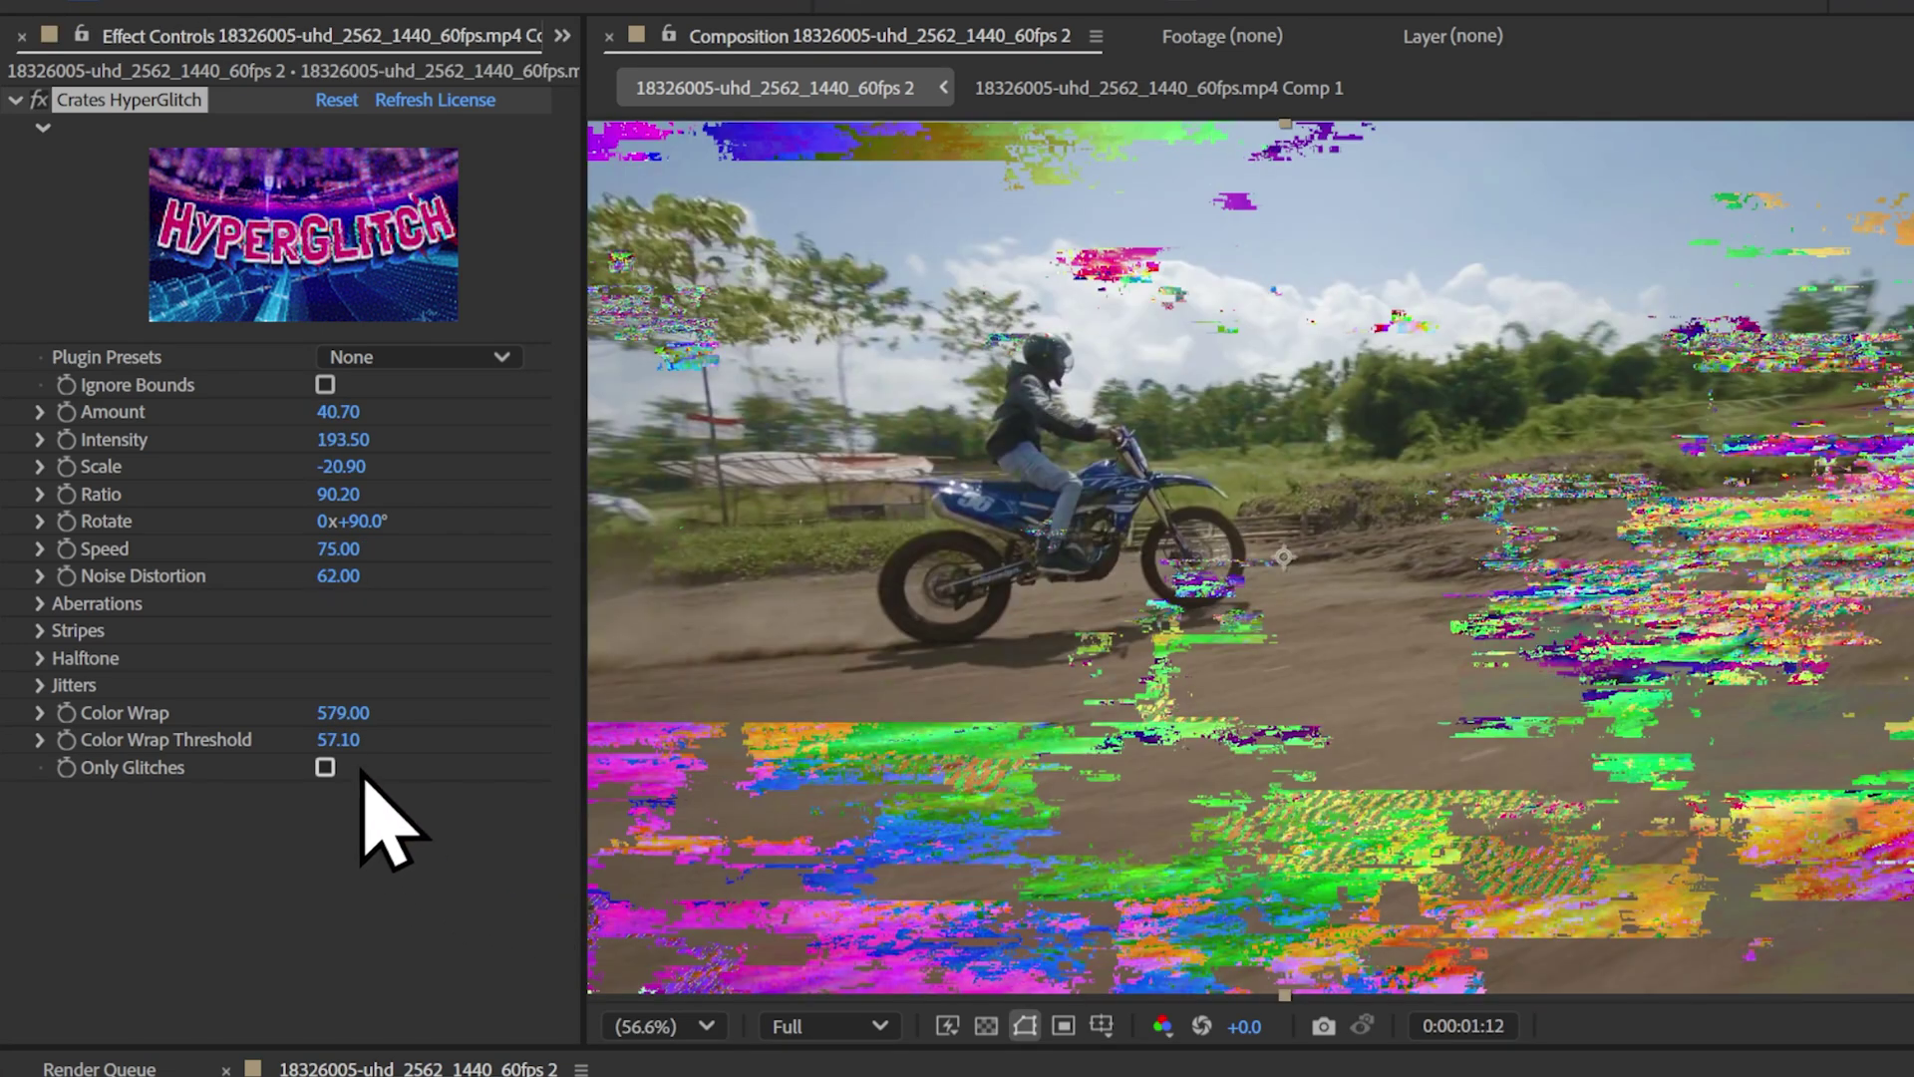
{"action": "left_click_drag", "start_coordinate": [344, 739], "coordinate": [284, 725]}
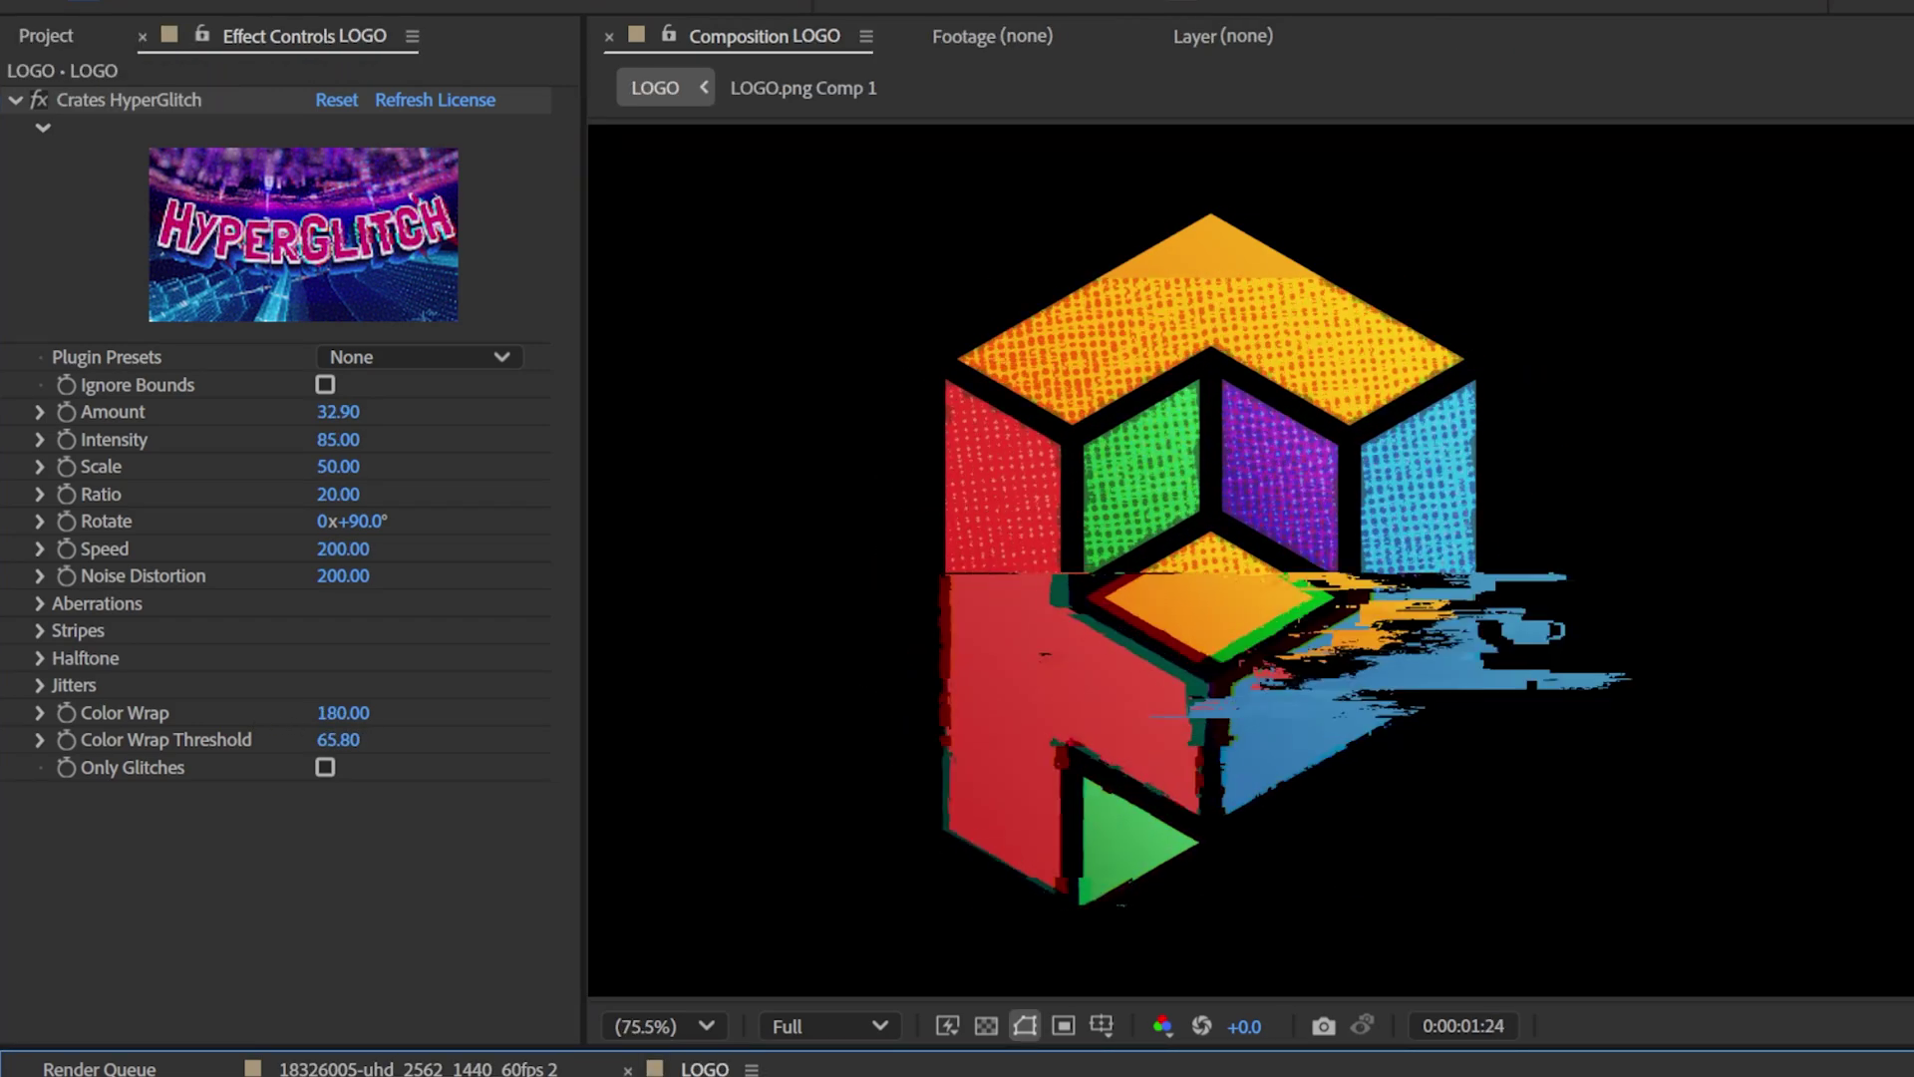
Step: Enable Only Glitches on the LOGO GLITCHES layer and set its blend mode to Screen
{"action": "left_click", "coordinate": [325, 767]}
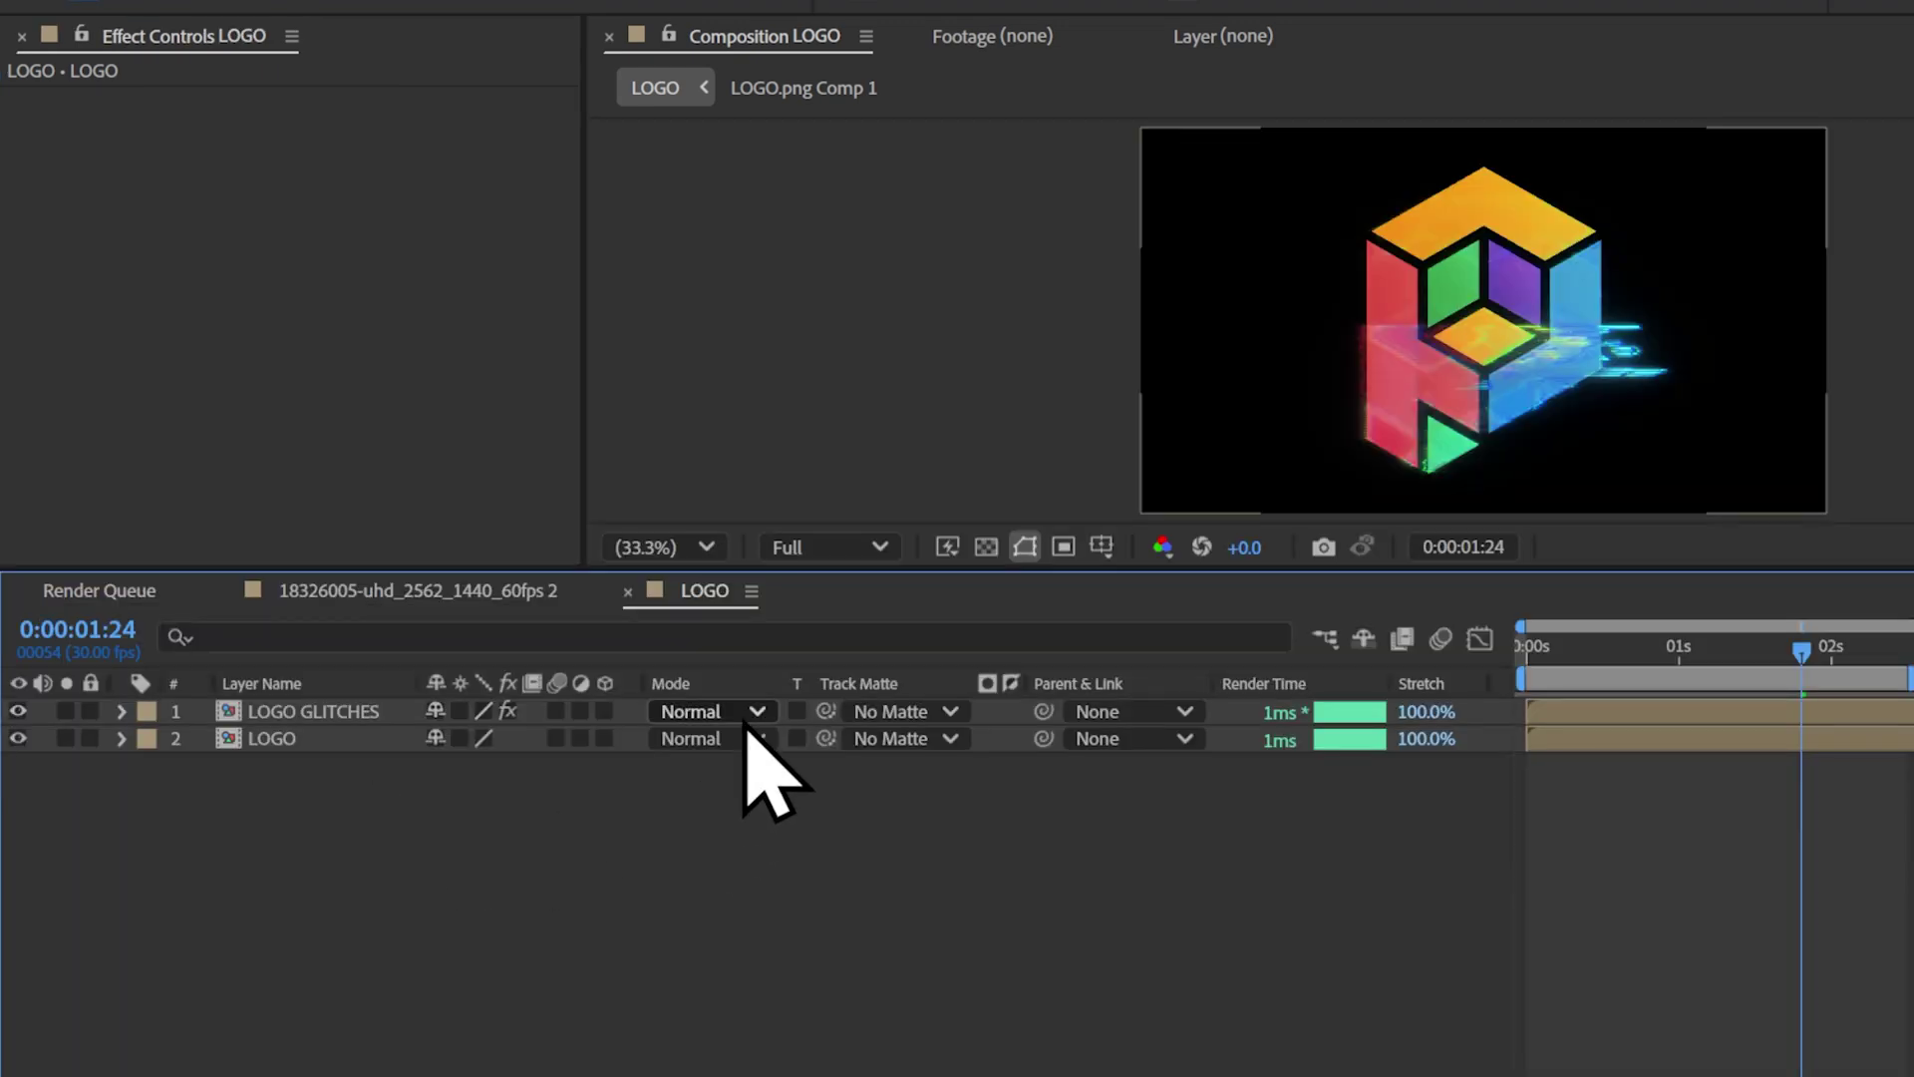
{"action": "left_click", "coordinate": [746, 740]}
{"action": "left_click", "coordinate": [821, 341]}
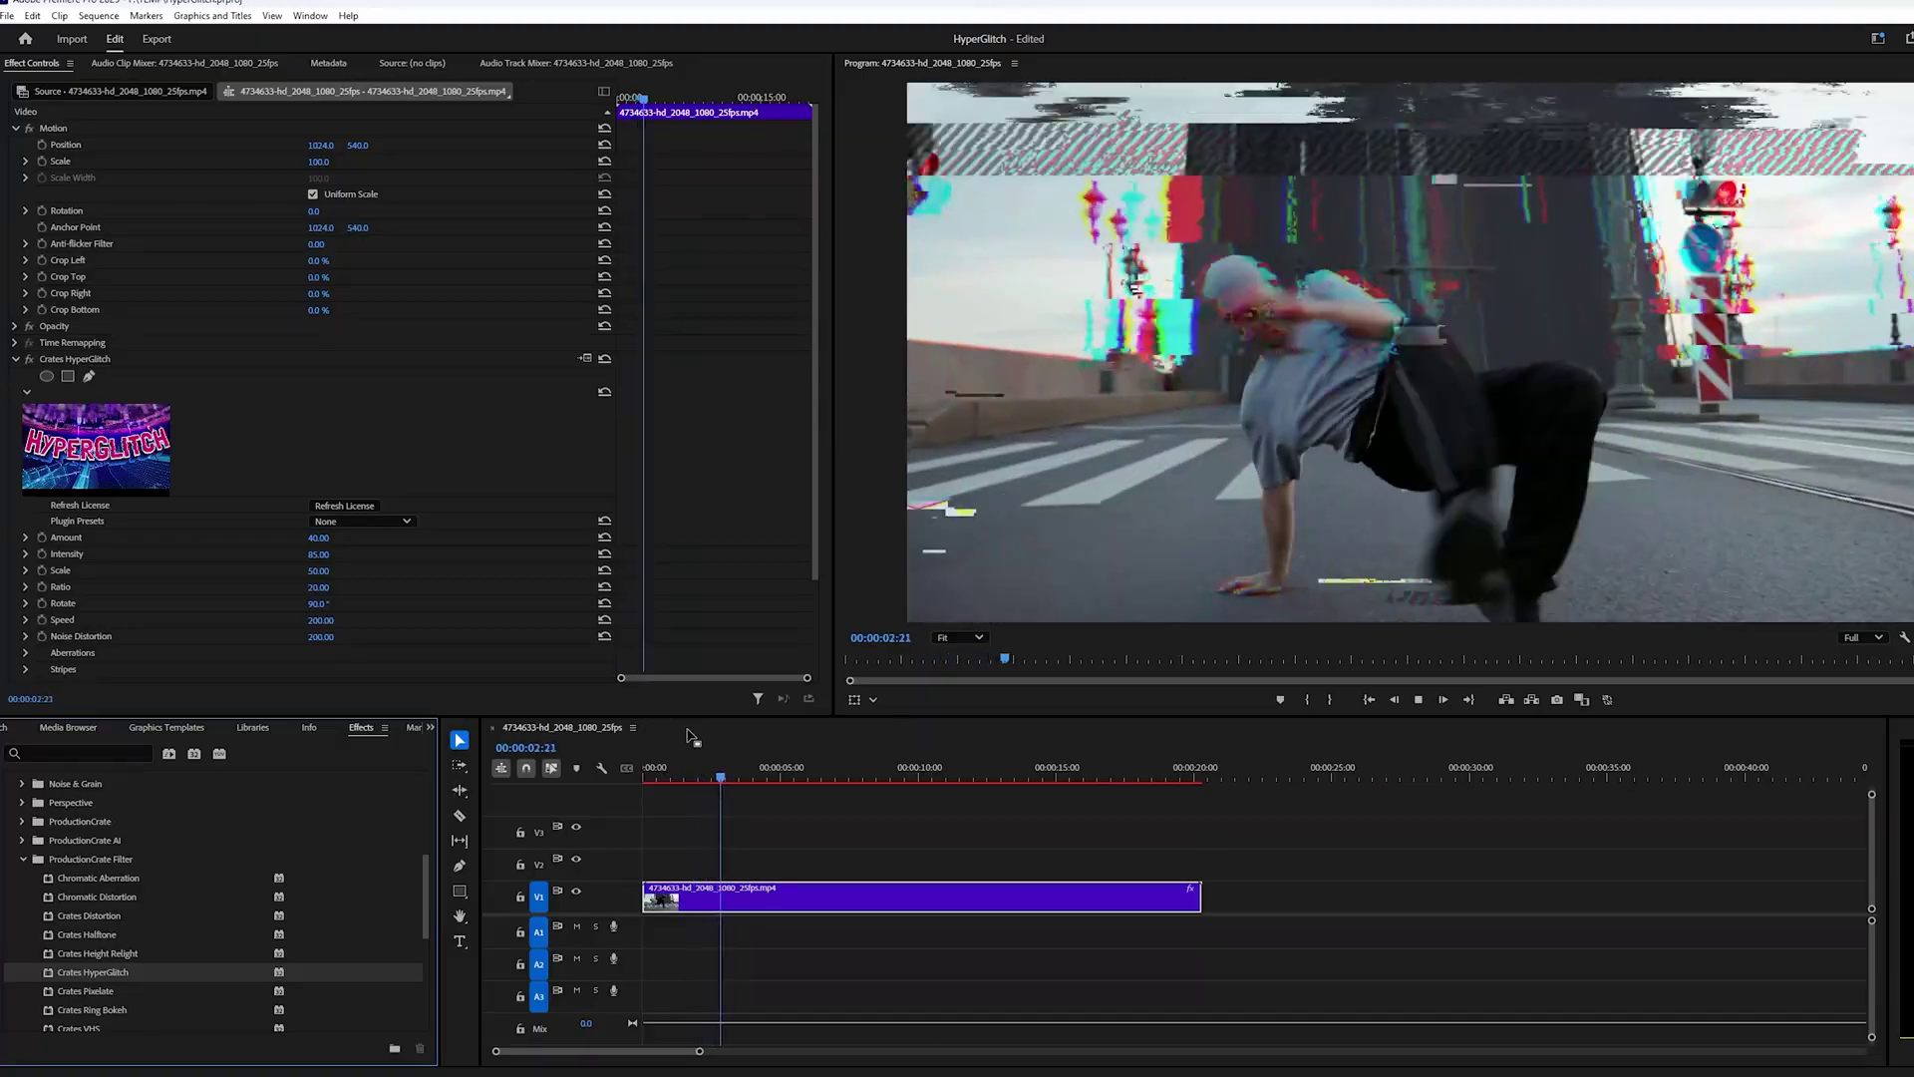
Step: Place Transition Crates HyperGlitch on the cut between the two clips in Premiere Pro
{"action": "scroll", "coordinate": [390, 377], "scroll_direction": "down", "scroll_amount": 3}
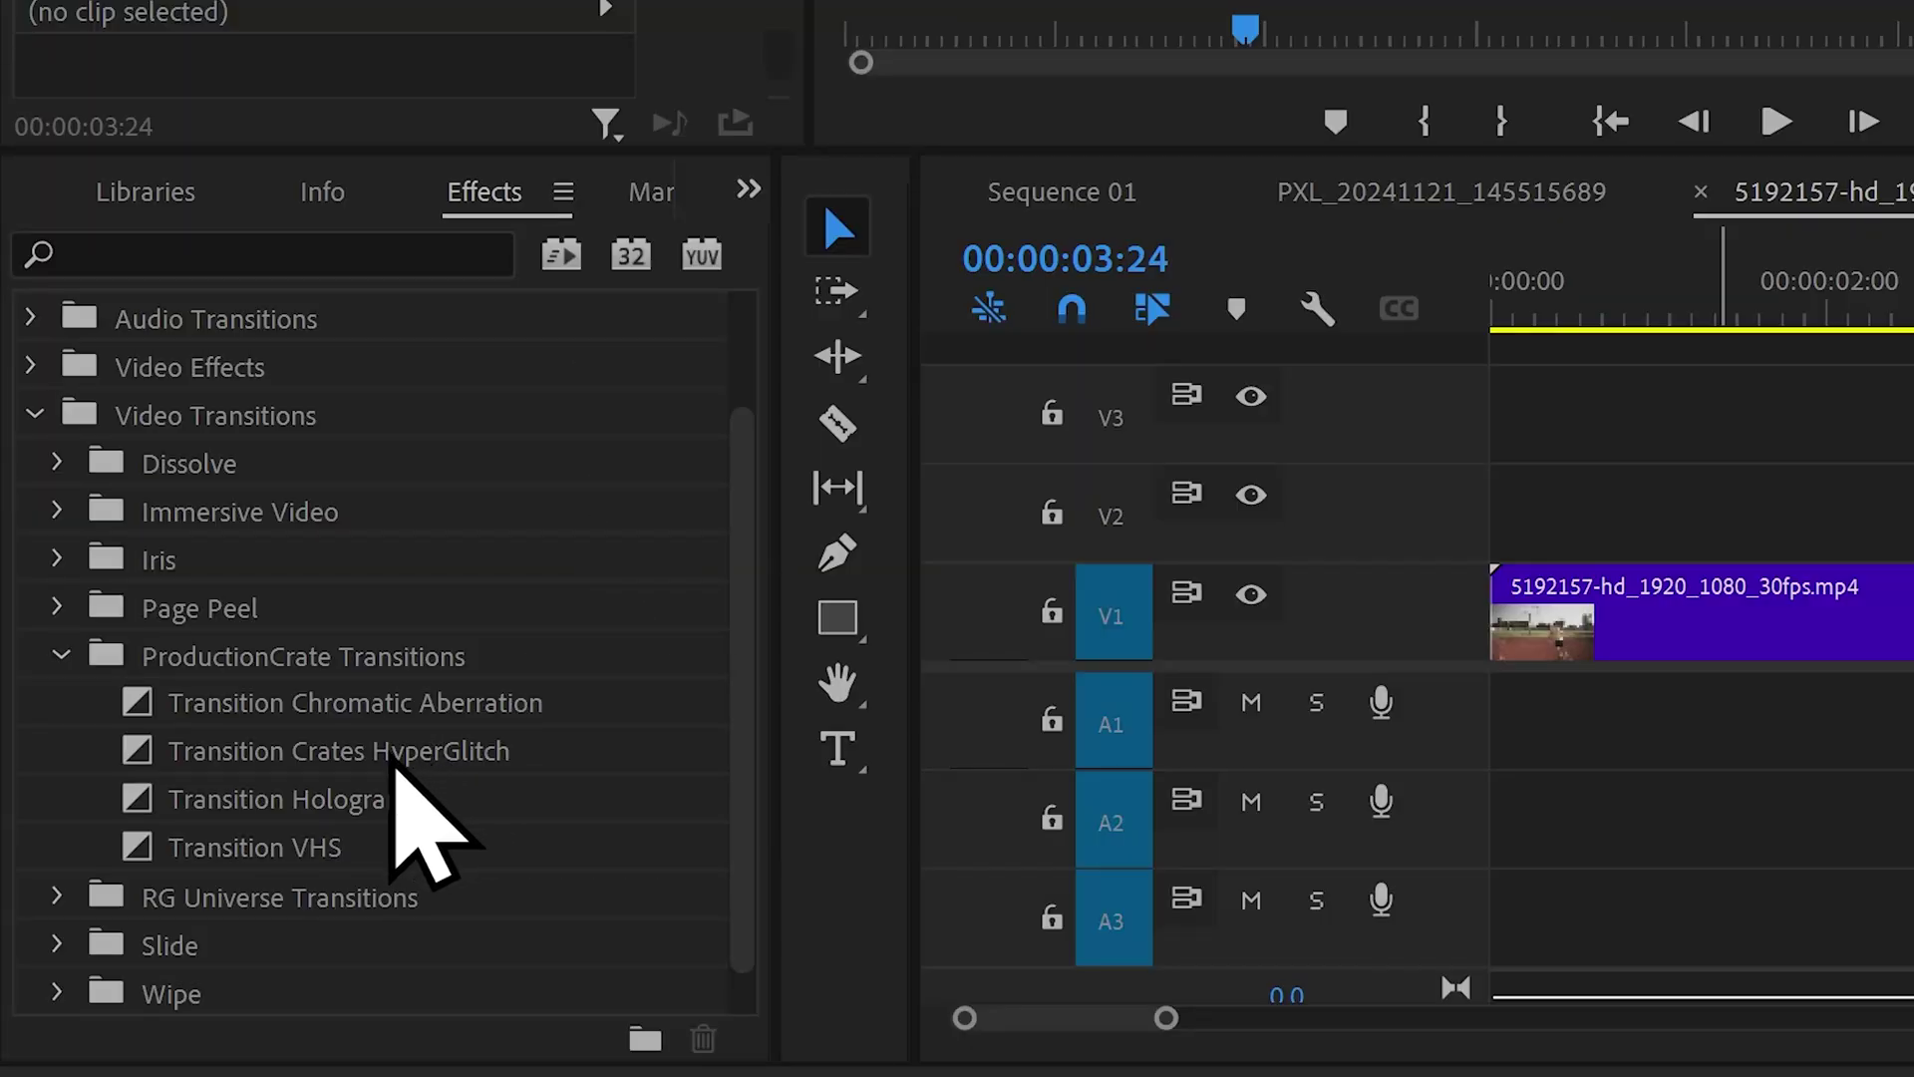
{"action": "left_click_drag", "start_coordinate": [394, 767], "coordinate": [1913, 638]}
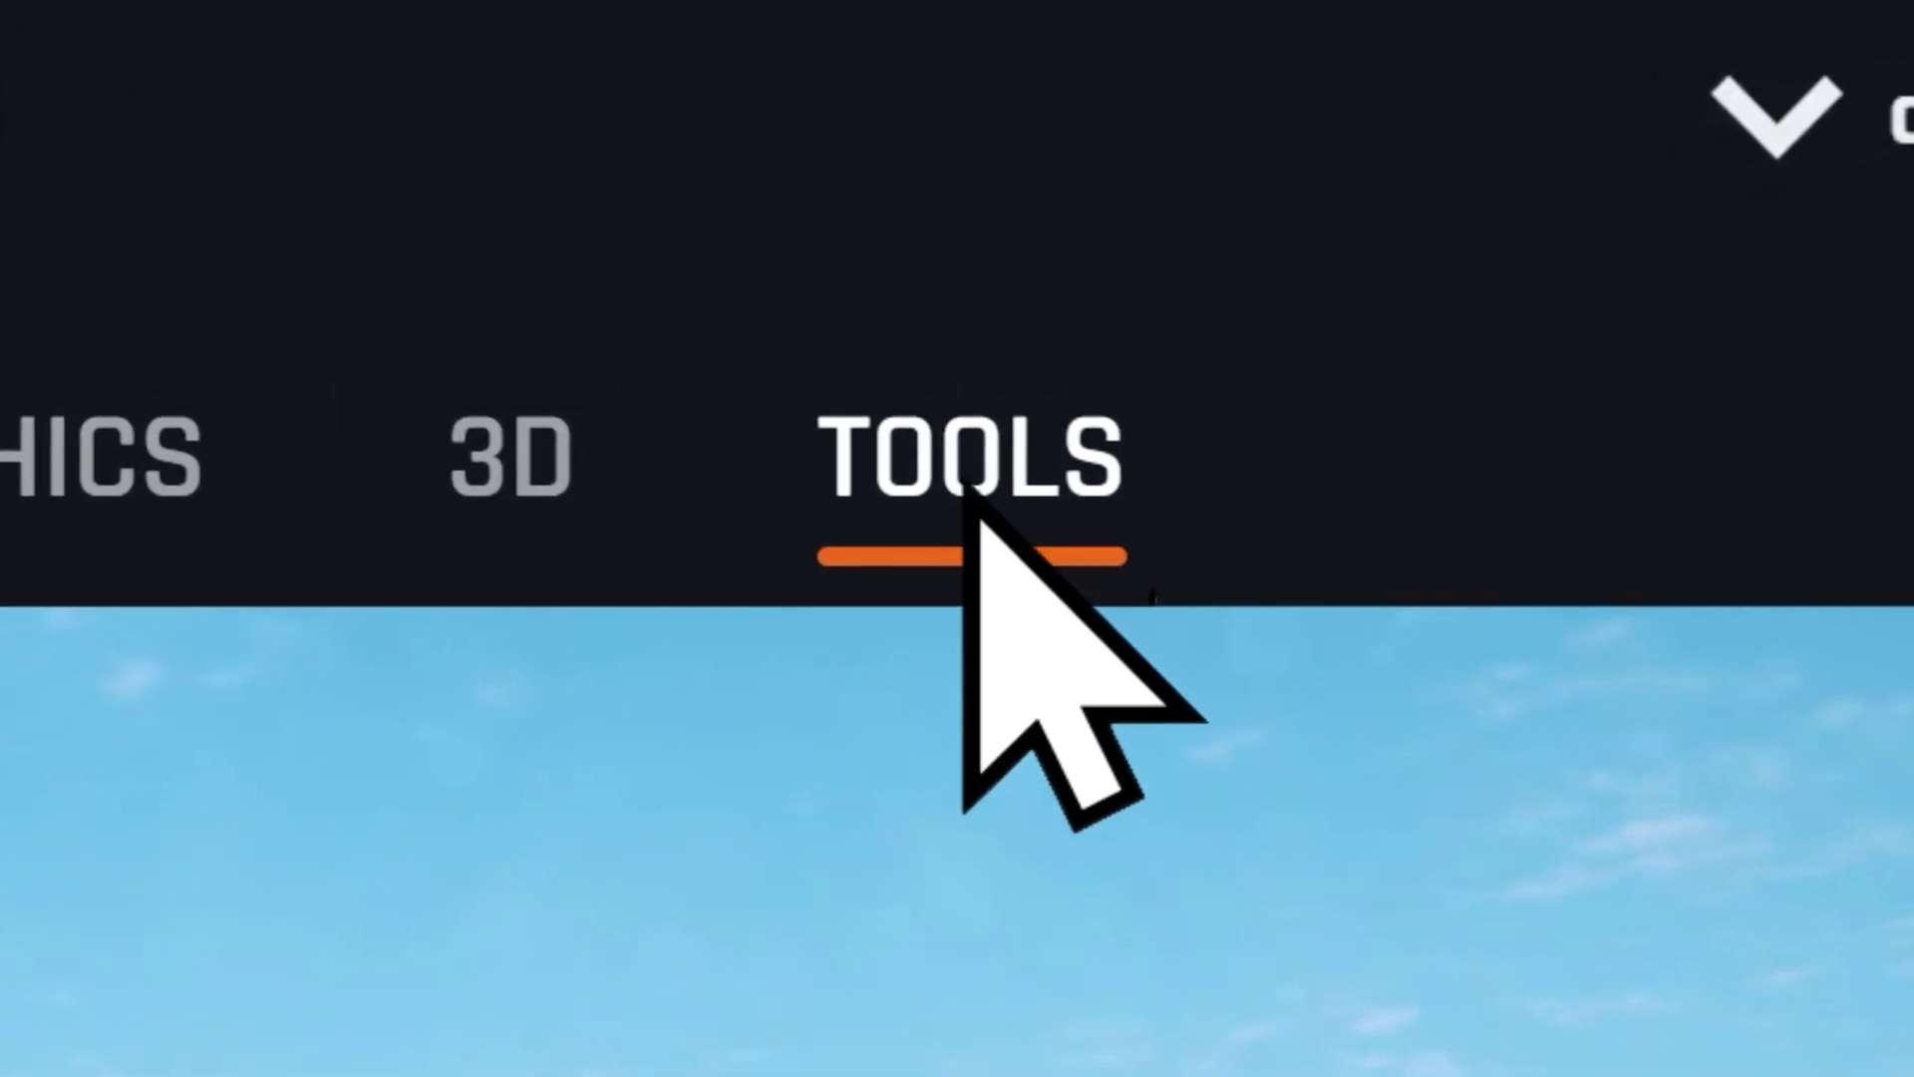
Step: Go to the TOOLS page on the ProductionCrate site to find LaForge Suite
{"action": "left_click", "coordinate": [969, 495]}
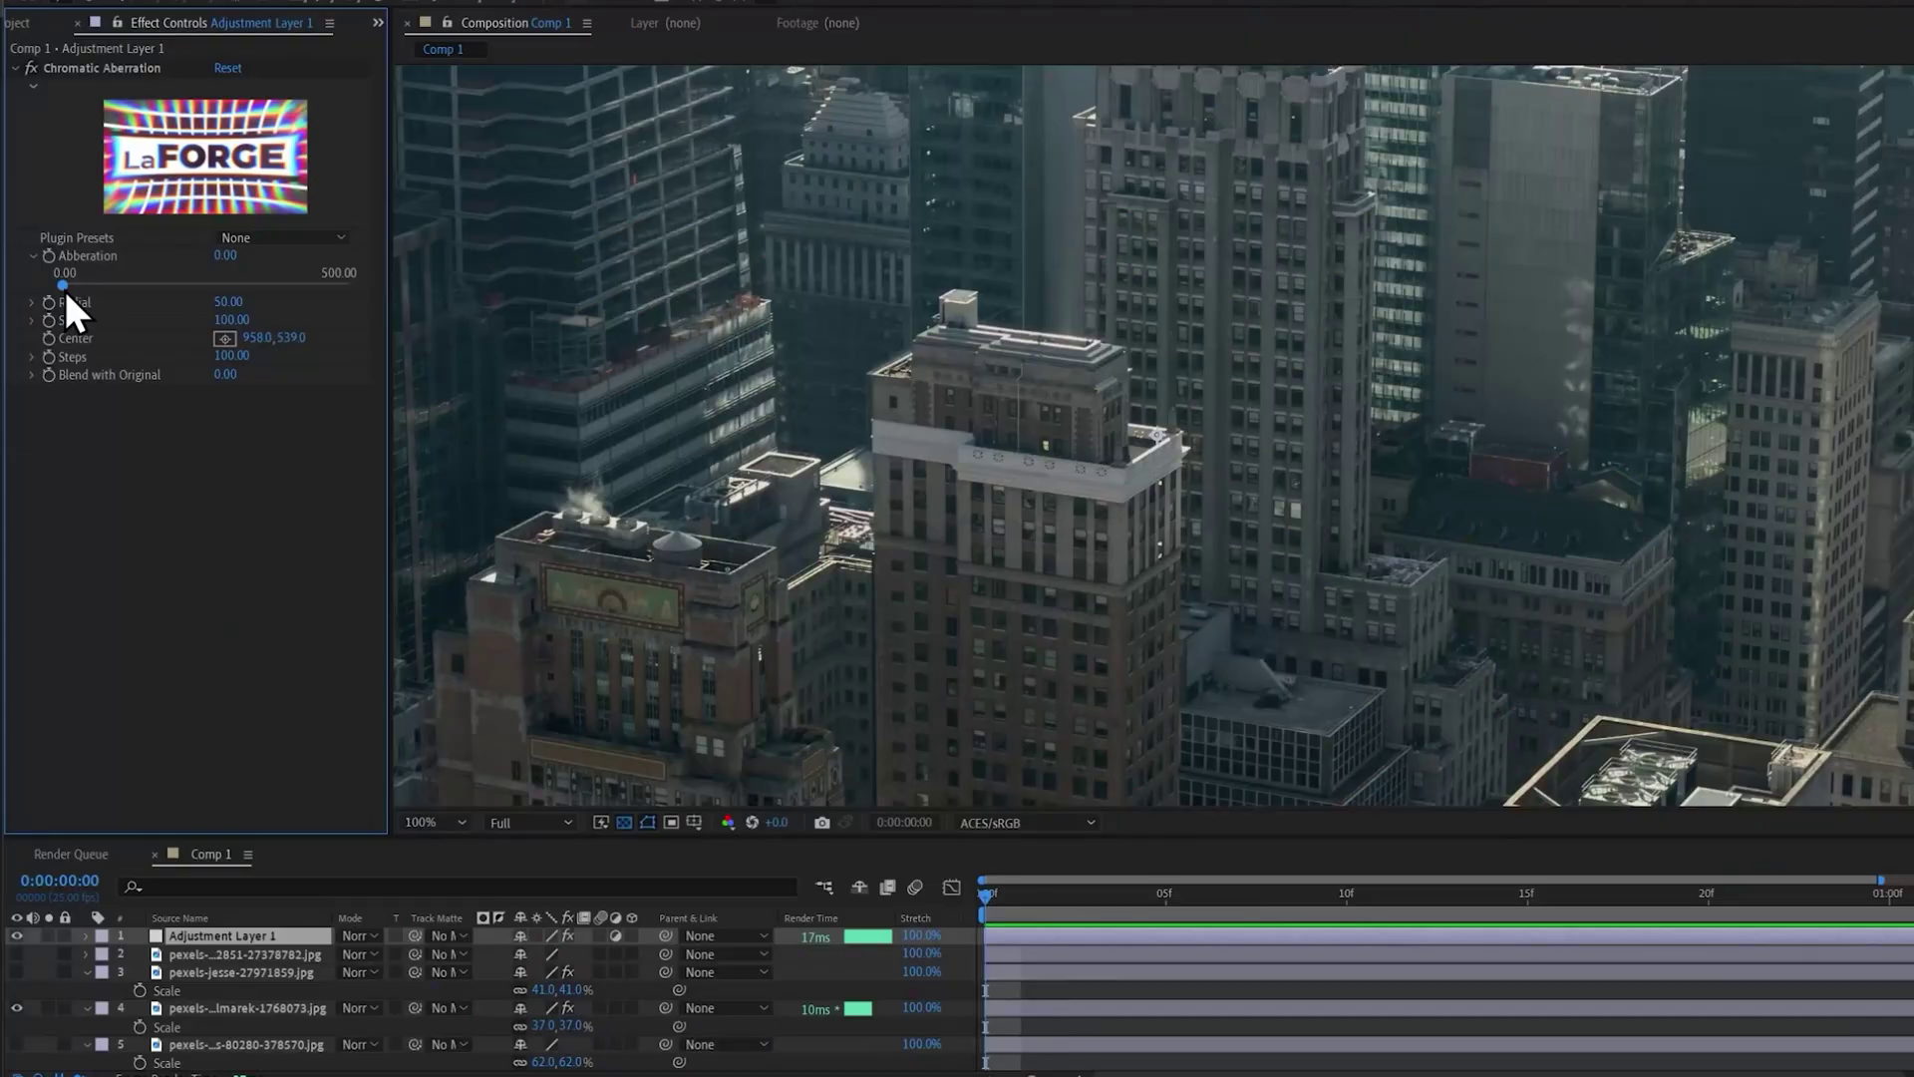
Step: Raise the Chromatic Aberration amount to 100 and preview the rainbow fringes on the city footage
{"action": "left_click_drag", "start_coordinate": [63, 287], "coordinate": [191, 287]}
{"action": "key", "text": "space"}
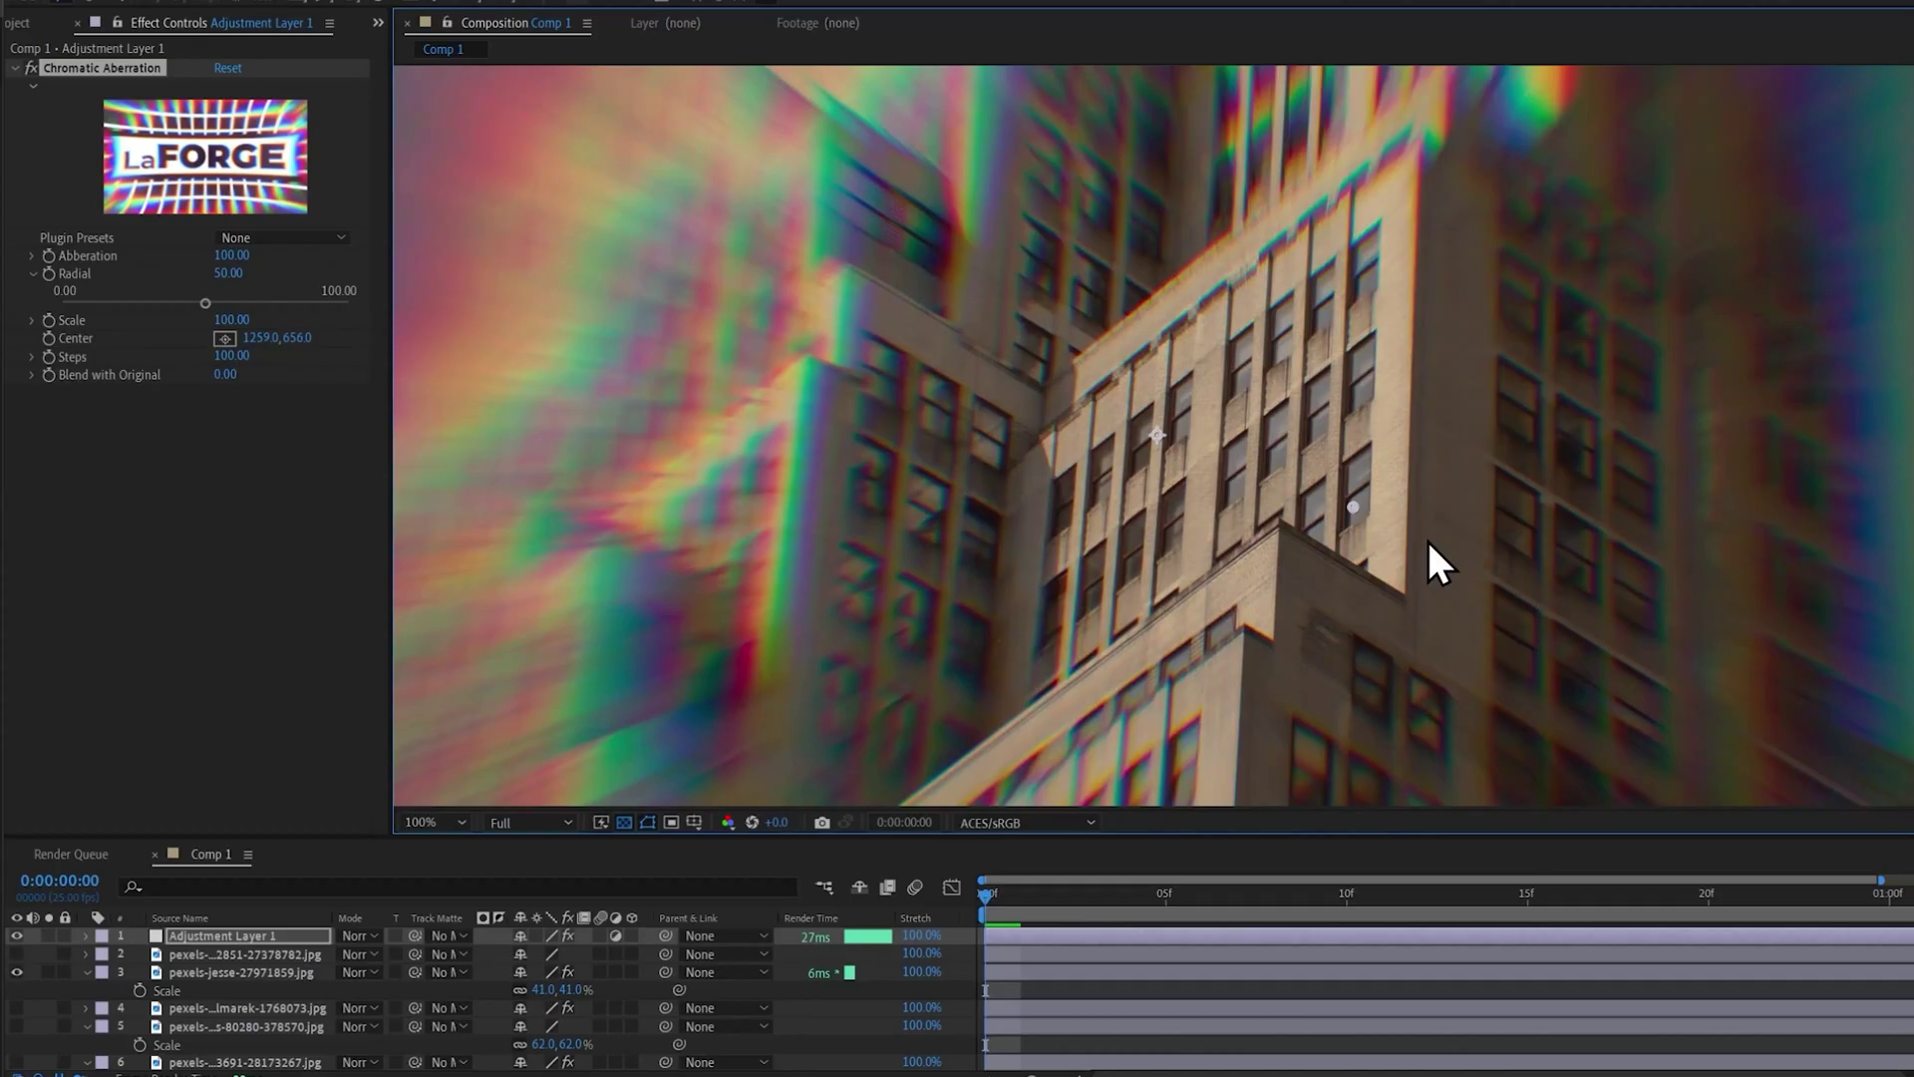